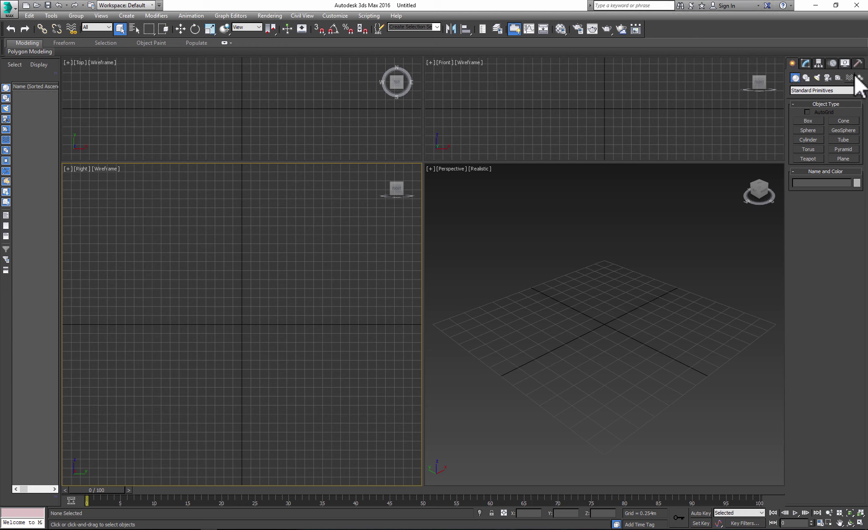
- Create biped Bip001 by dragging upward at the grid centre in Perspective
click(859, 77)
click(809, 130)
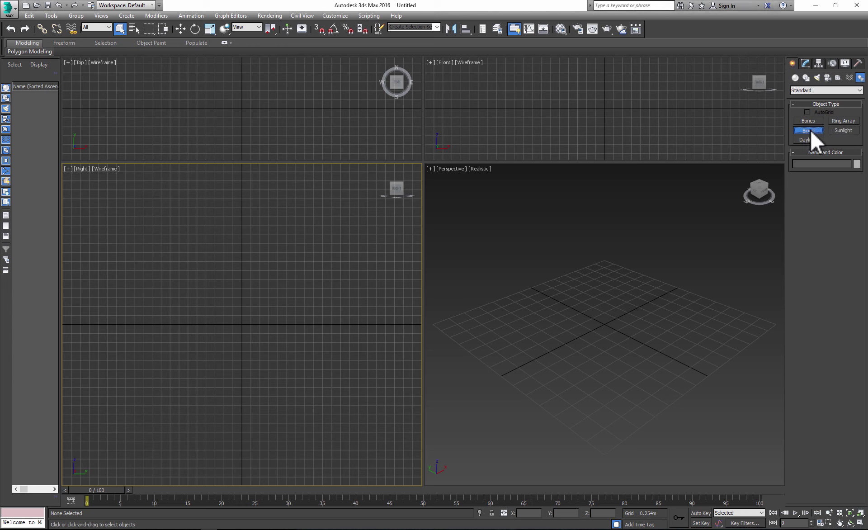
drag(598, 325, 605, 199)
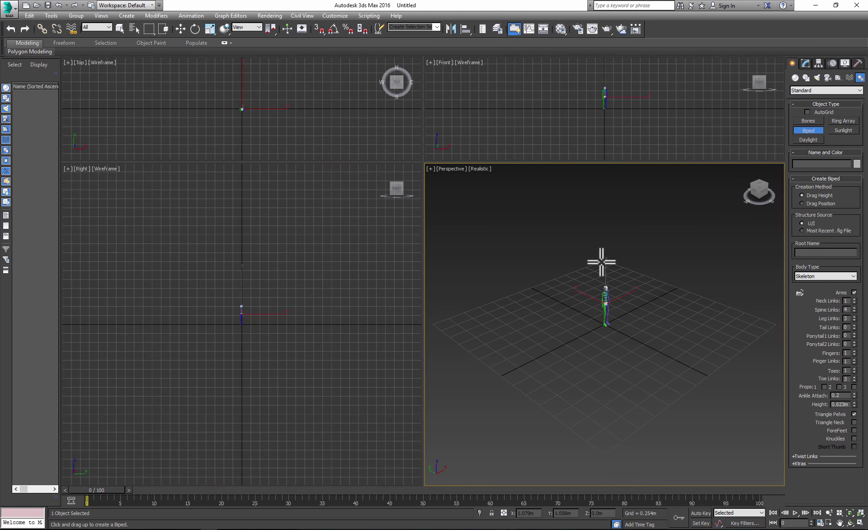
right_click(604, 199)
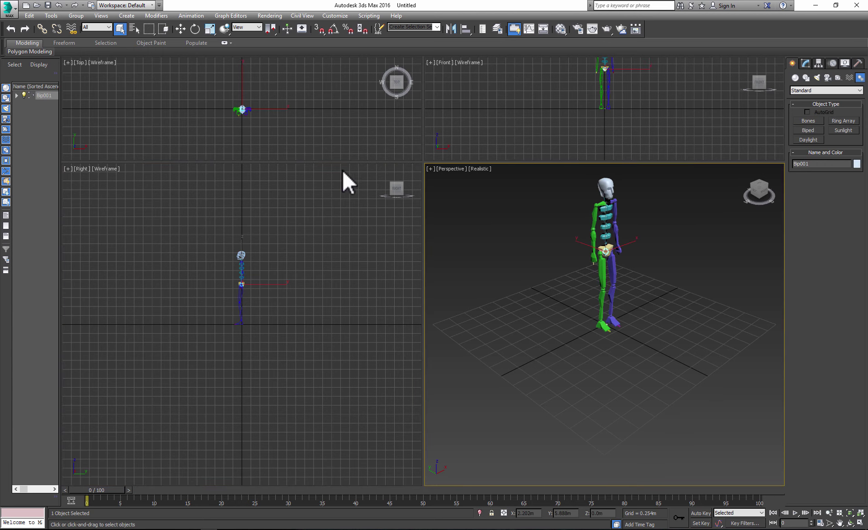
click(181, 29)
- Enter Figure Mode on Bip001 and raise the finger count from 4 to 5
click(832, 63)
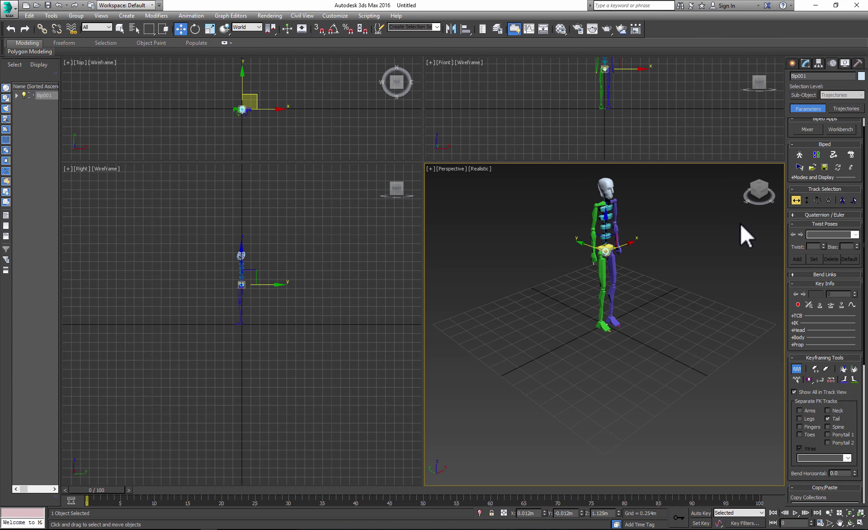
click(606, 249)
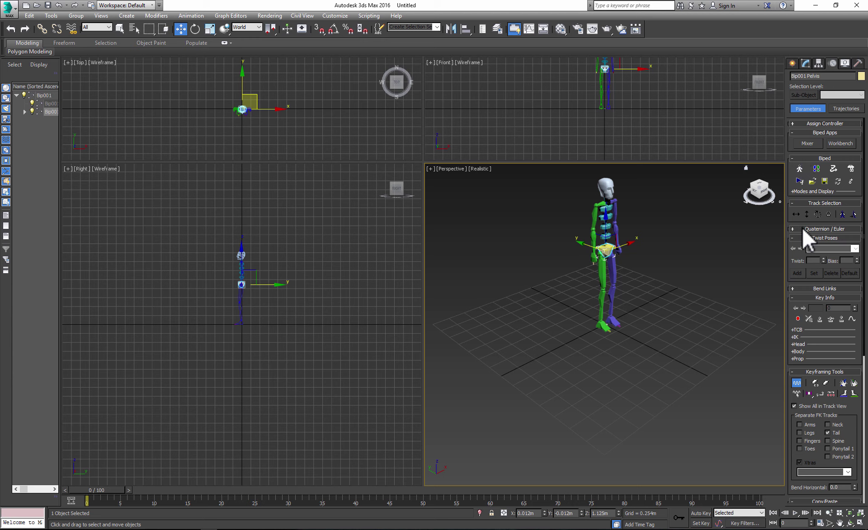
click(799, 168)
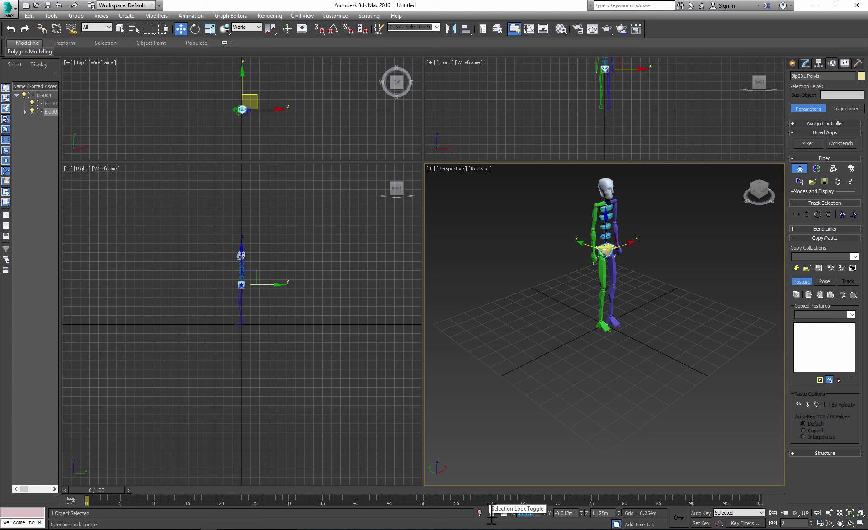
double_click(575, 513)
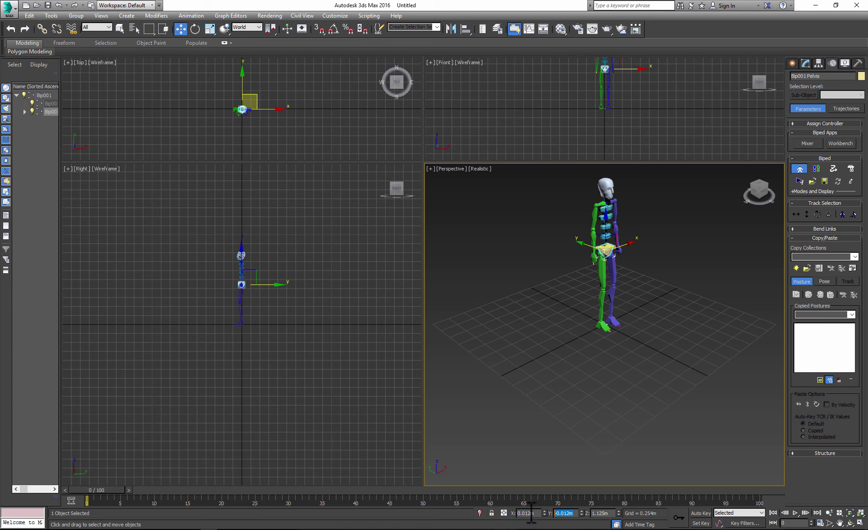
click(793, 453)
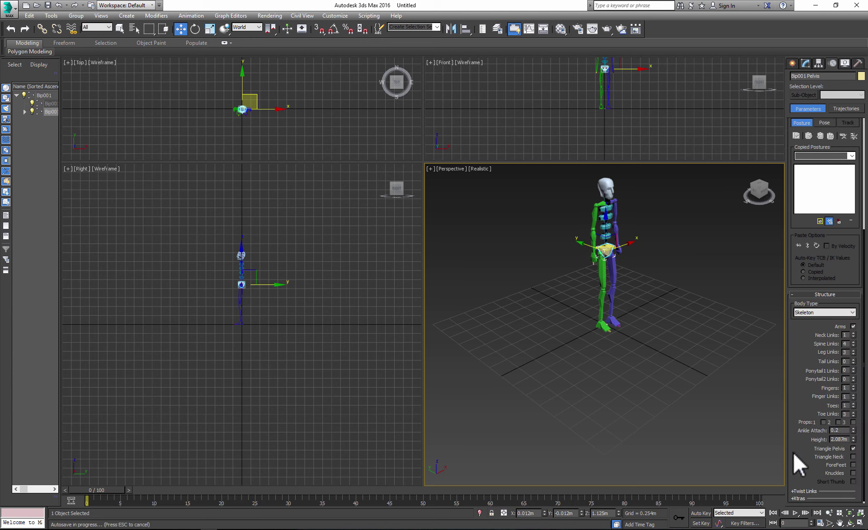
click(854, 387)
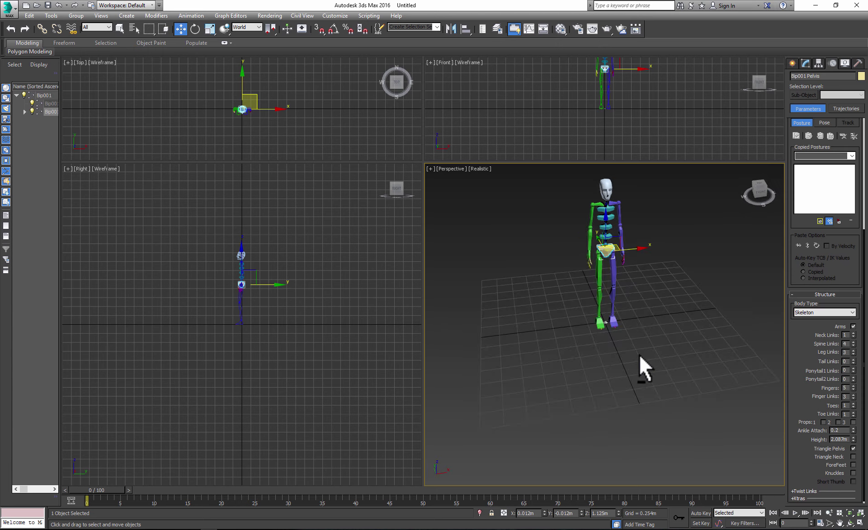
- Select the biped's left toe with the Scale tool active
scroll(639, 354, up, 5)
scroll(625, 324, up, 2)
click(609, 367)
key(r)
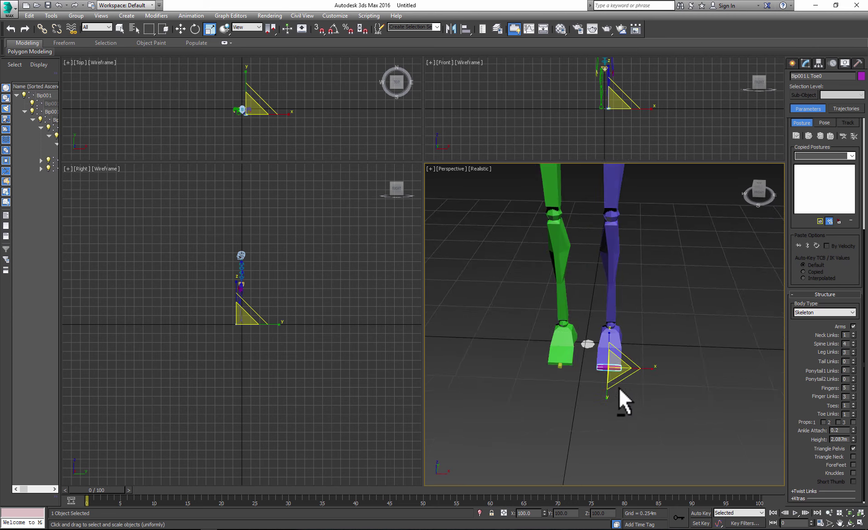
- Copy the left toe posture into new collection Col01 and paste it opposite onto the right toe
alt+middle_drag(619, 388, 684, 424)
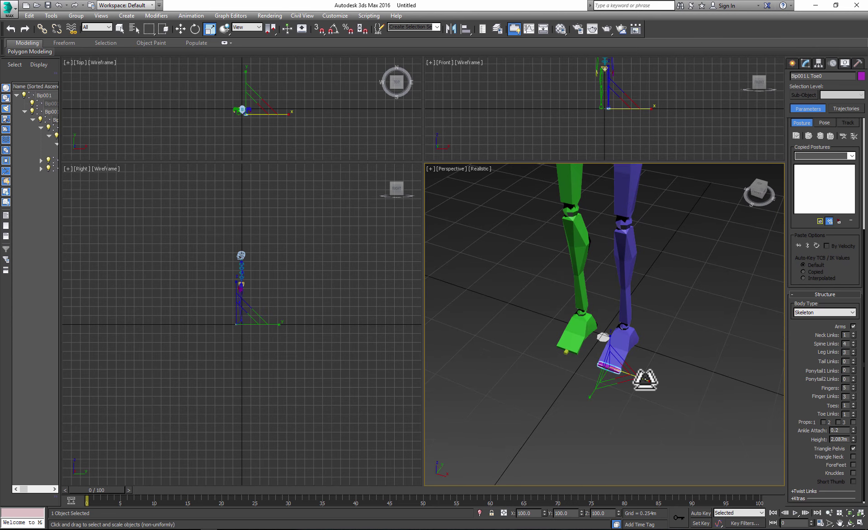
click(795, 294)
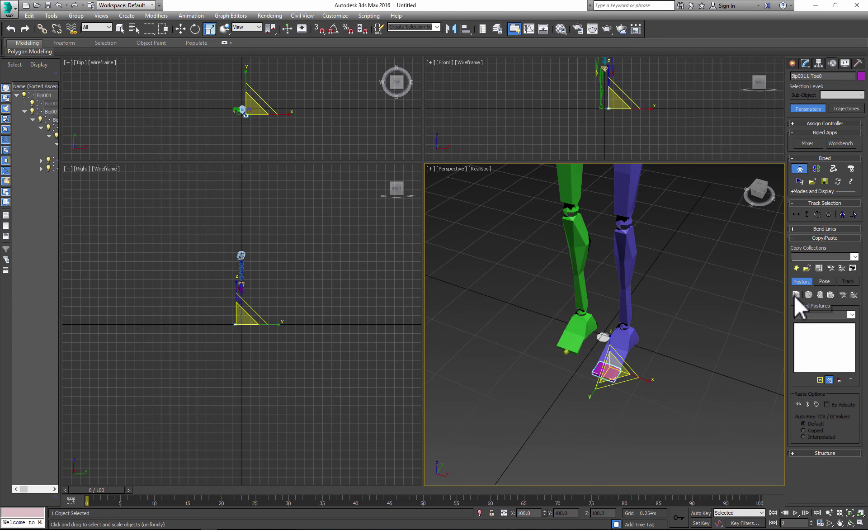
click(796, 268)
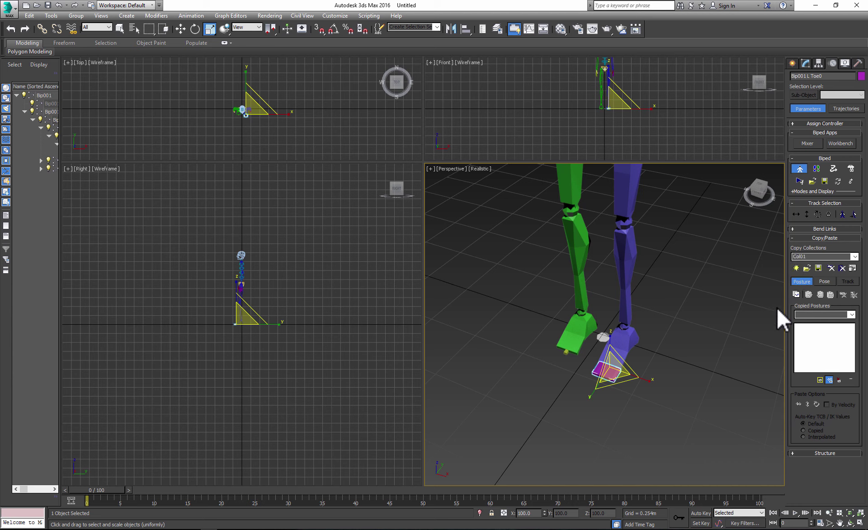
click(796, 293)
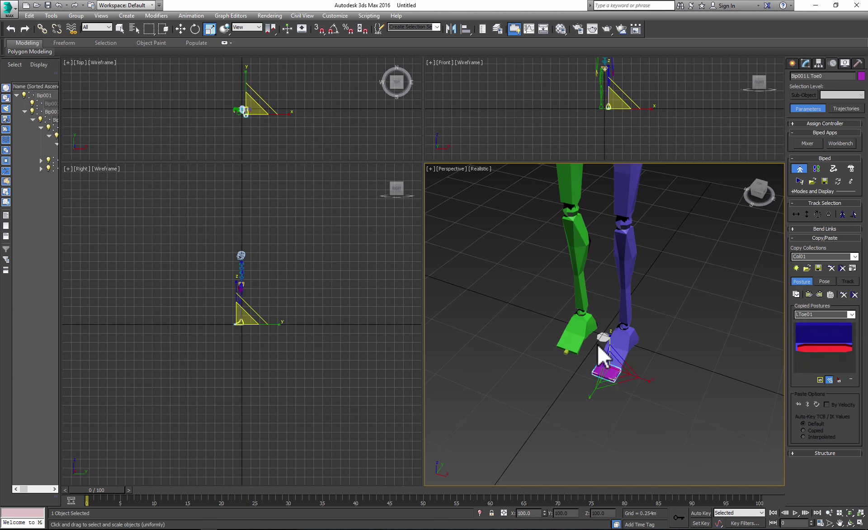
click(563, 354)
click(818, 294)
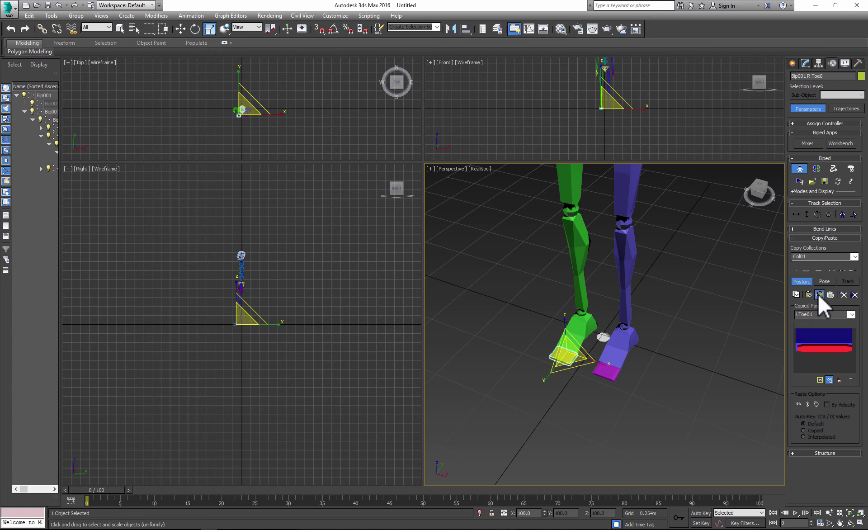
click(702, 310)
- Set the Right viewport to Shaded and centre the biped in it
key(z)
click(105, 168)
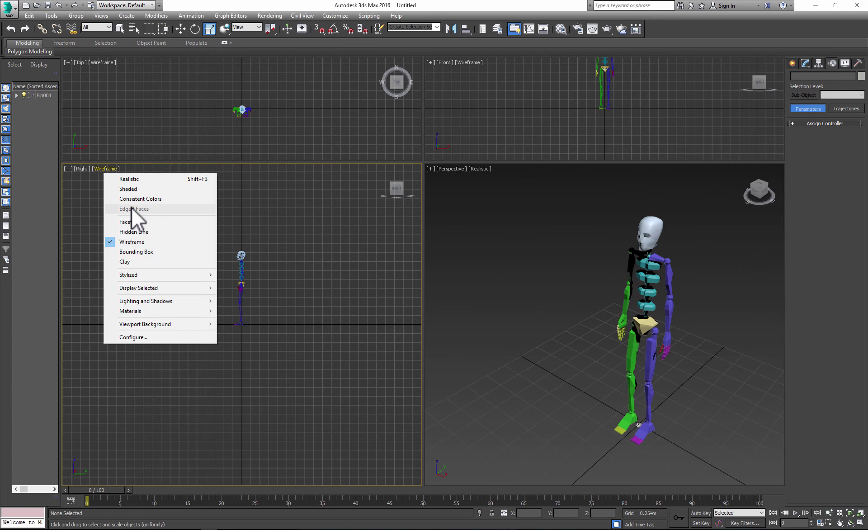
click(128, 188)
scroll(246, 300, up, 3)
middle_drag(267, 286, 277, 285)
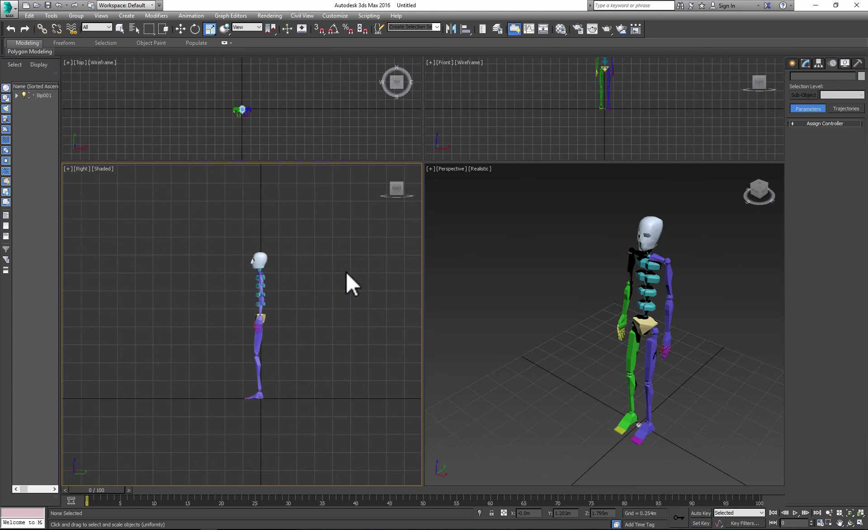
- Select the biped's centre of mass and turn on Auto Key
click(261, 317)
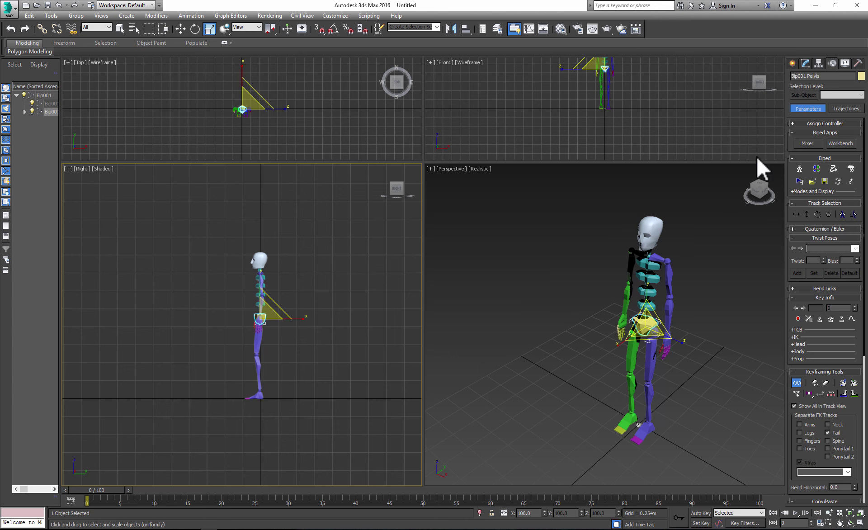
click(818, 215)
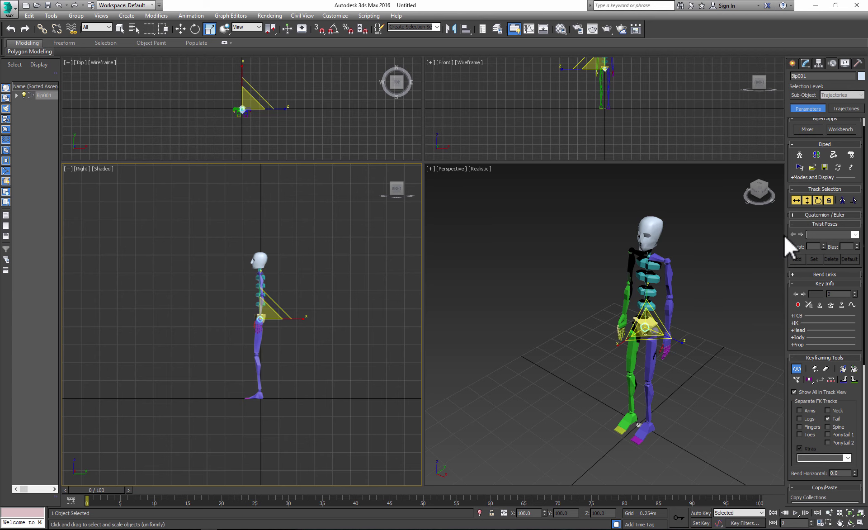
click(792, 357)
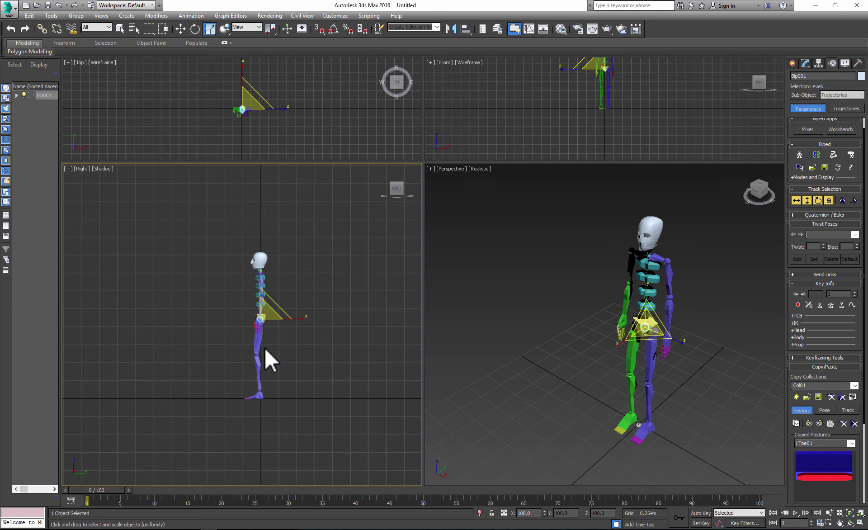
click(701, 514)
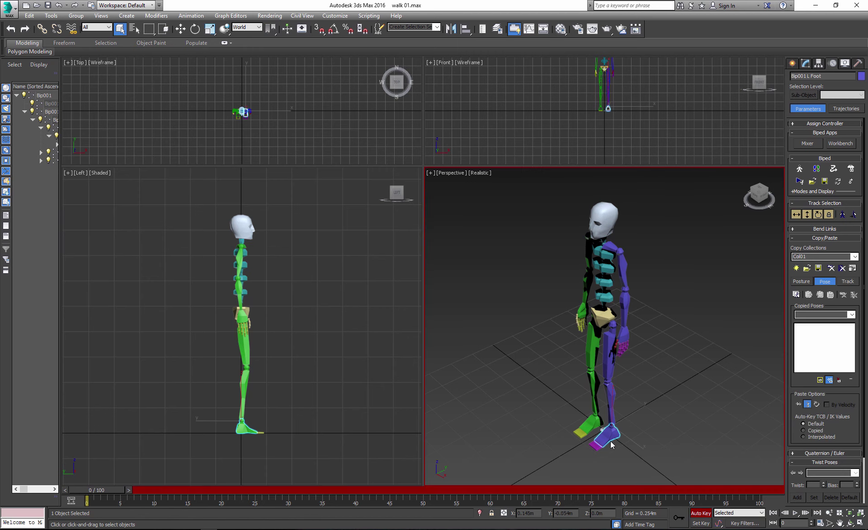
- Lift and rotate the left foot, then shift both hands slightly
key(w)
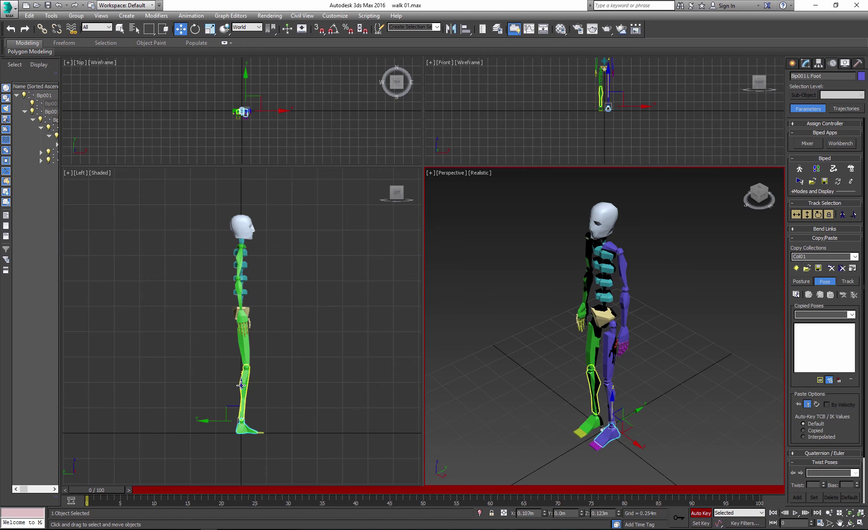
drag(243, 385, 248, 356)
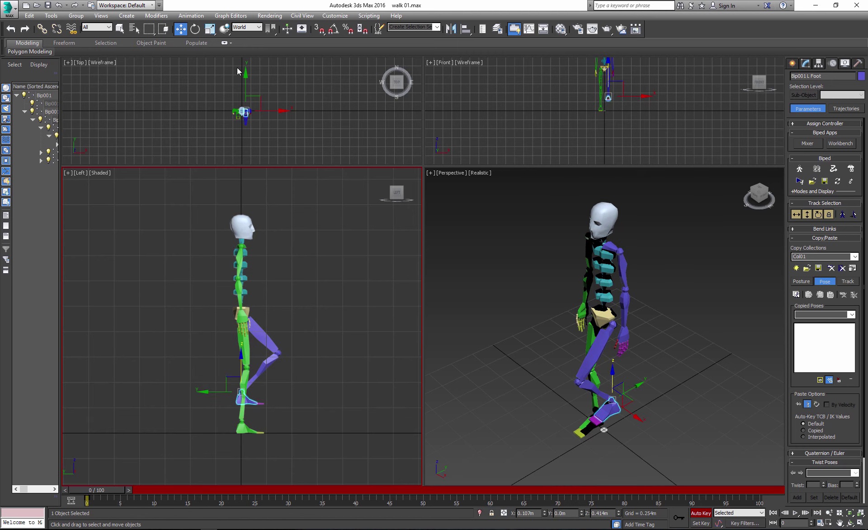
key(e)
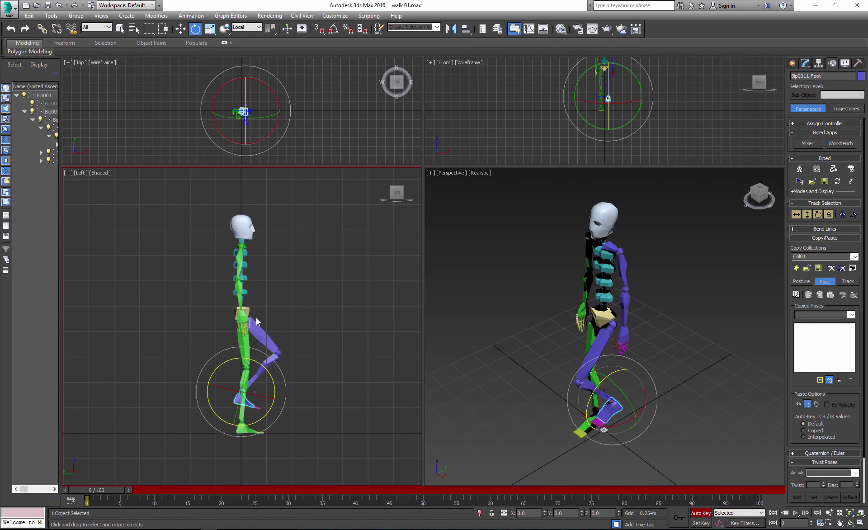
click(583, 312)
ctrl+click(623, 339)
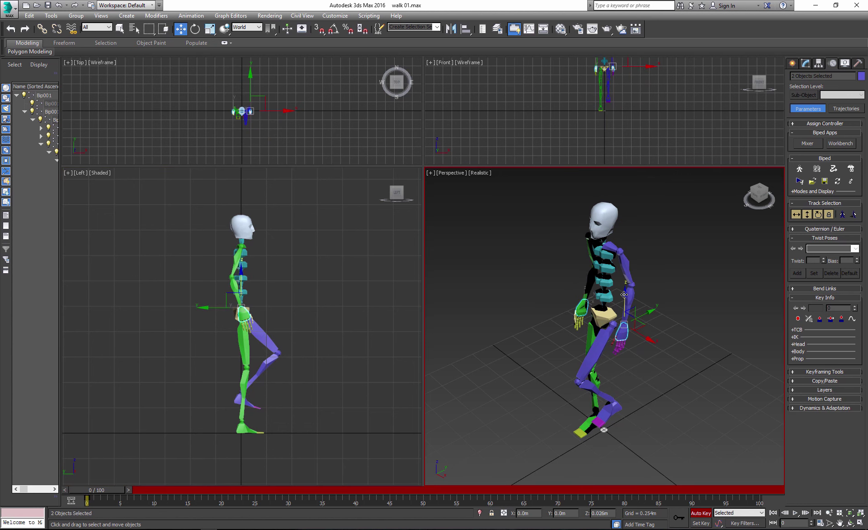
key(w)
drag(652, 311, 630, 294)
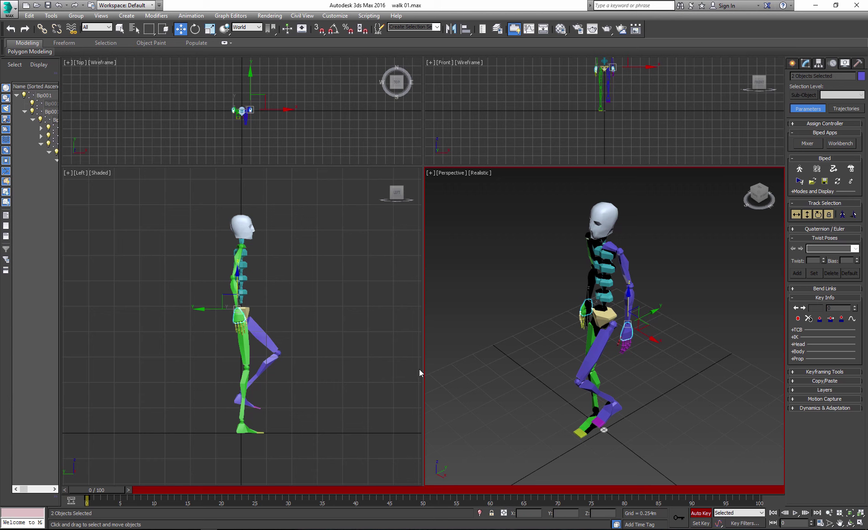
- Tilt the body forward via the centre of mass and set the timeline to 40 frames
click(241, 314)
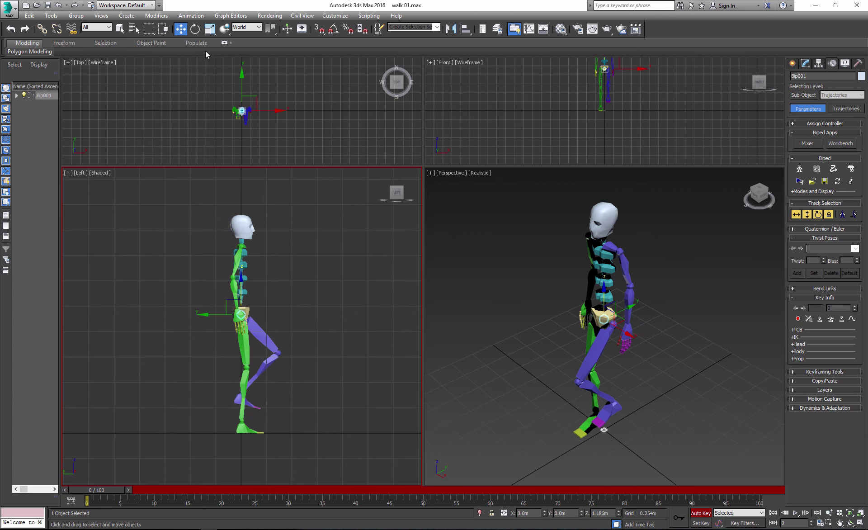
click(195, 28)
drag(265, 290, 266, 292)
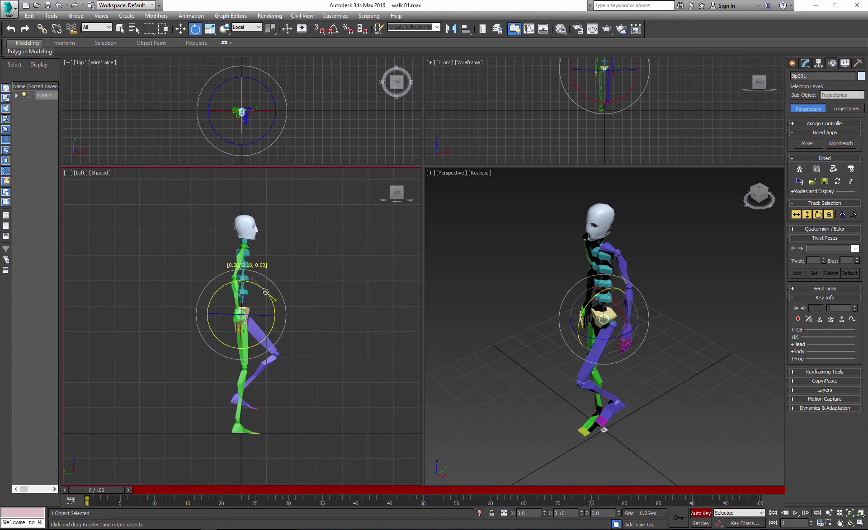
click(239, 427)
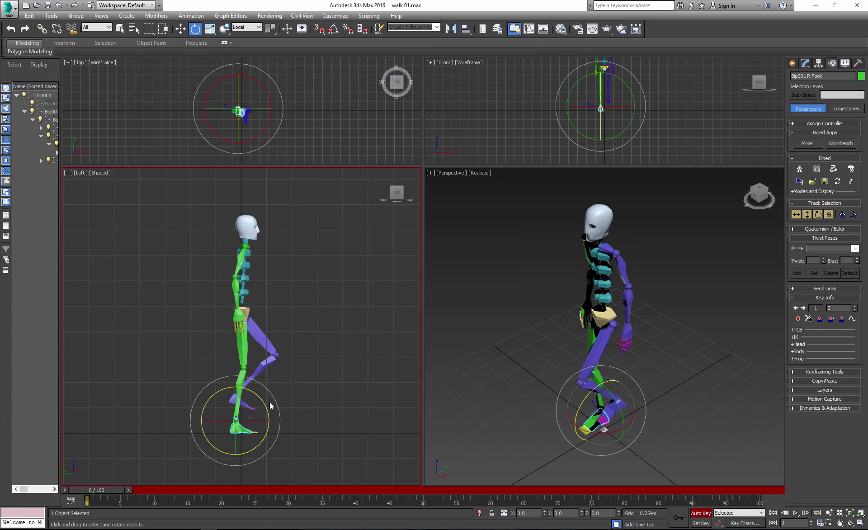
click(820, 523)
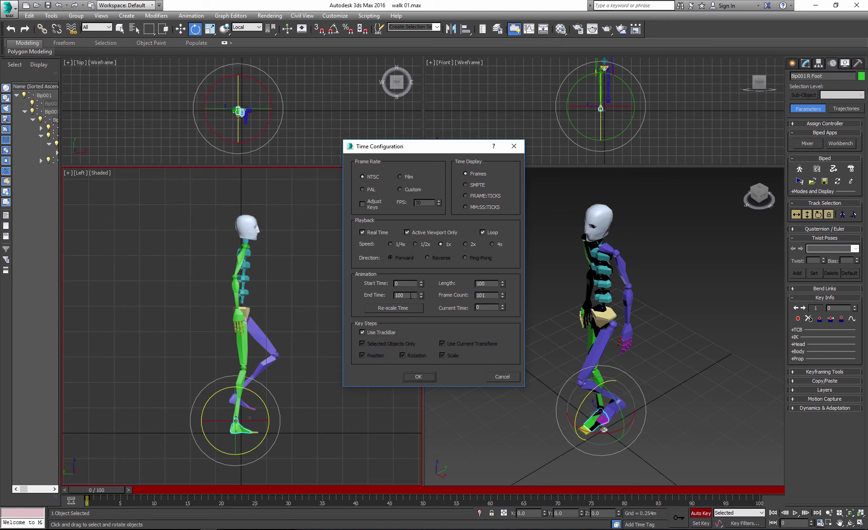
click(423, 376)
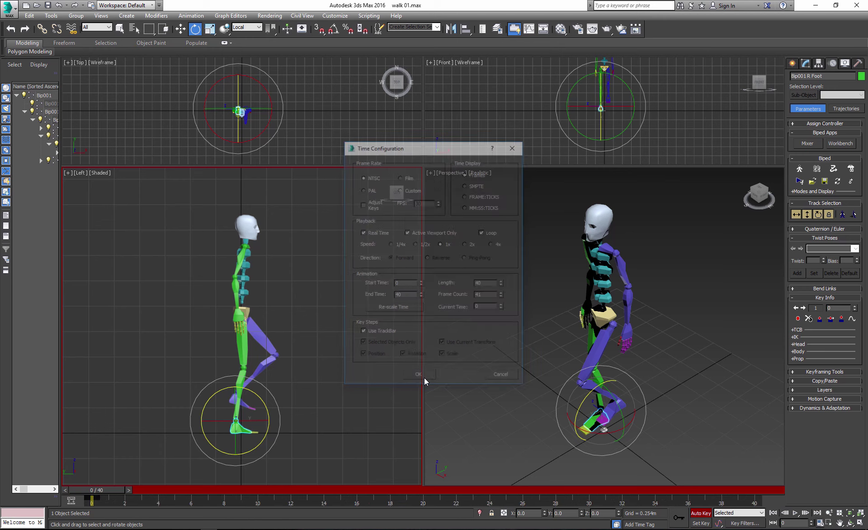
key(ctrl+a)
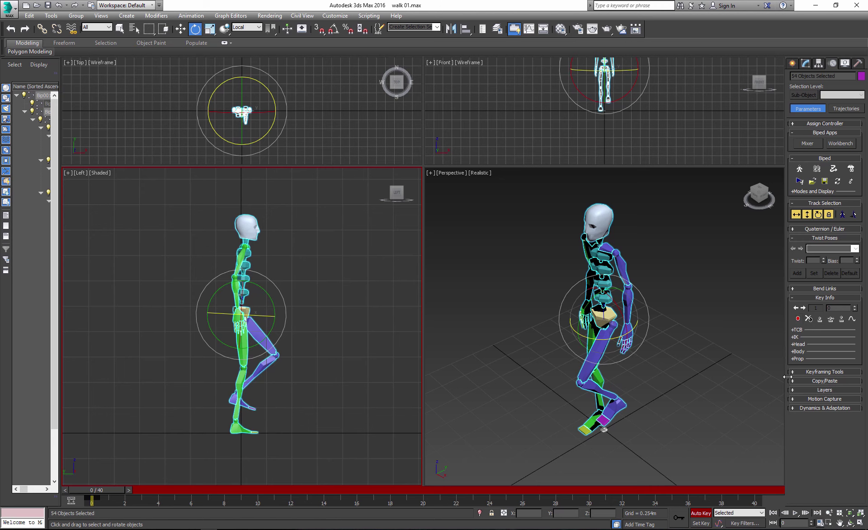
- Copy the frame-0 pose and paste it opposite at frame 40
click(825, 381)
key(period)
key(period)
key(period)
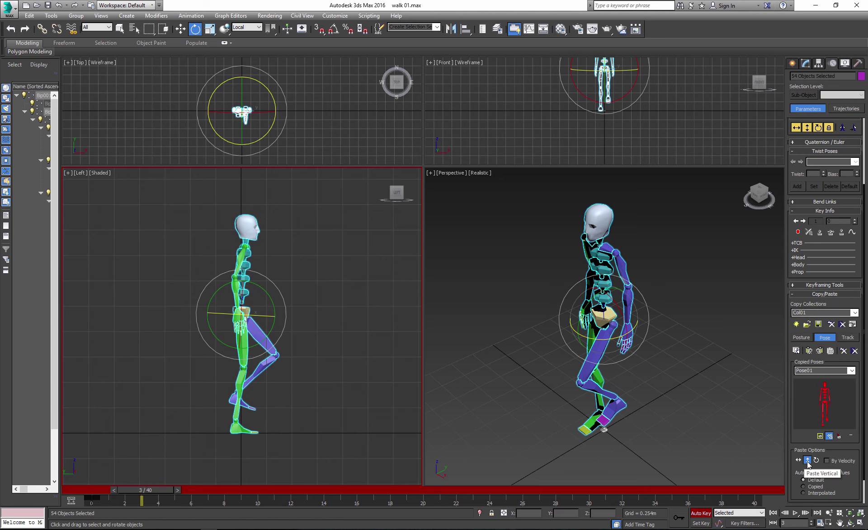
click(796, 350)
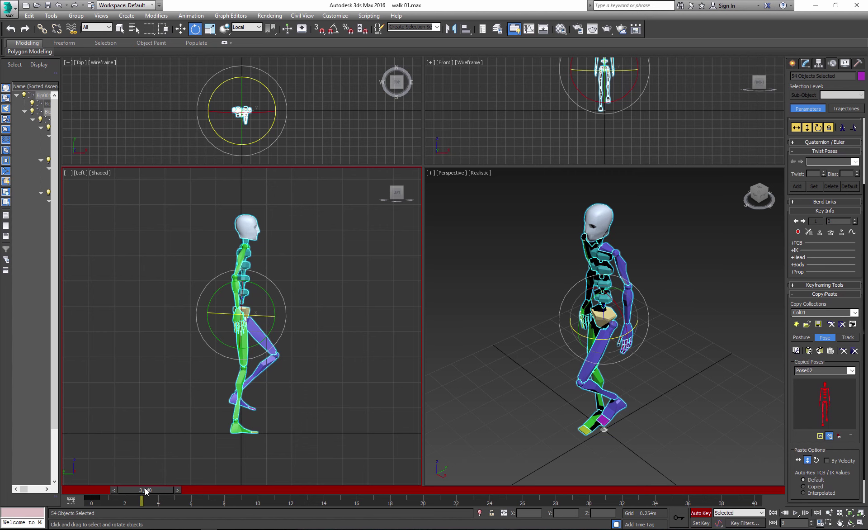
drag(145, 491, 739, 490)
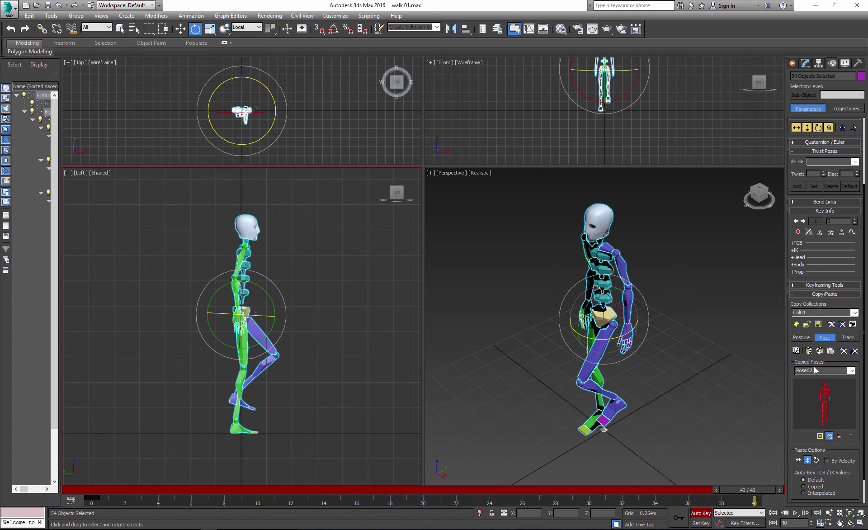
click(819, 352)
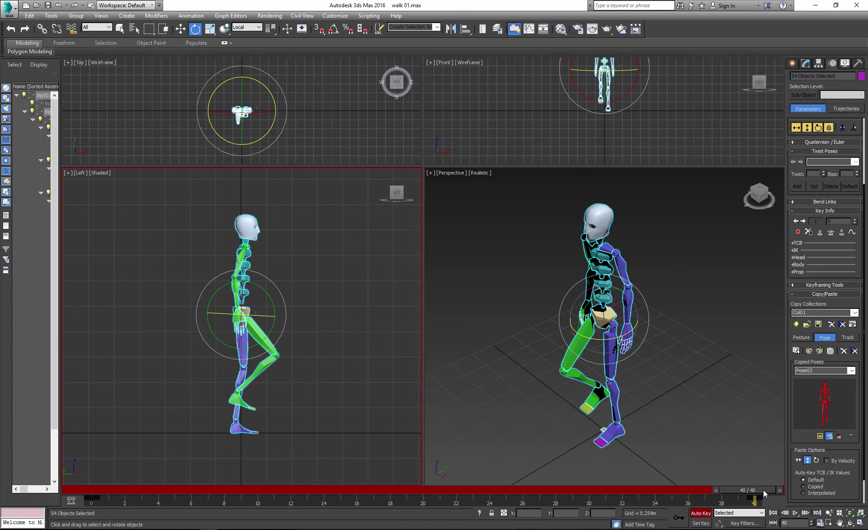
- Scrub the timeline to preview the motion between the two poses
mouse_move(763, 490)
mouse_down()
mouse_move(393, 483)
mouse_move(761, 489)
mouse_up()
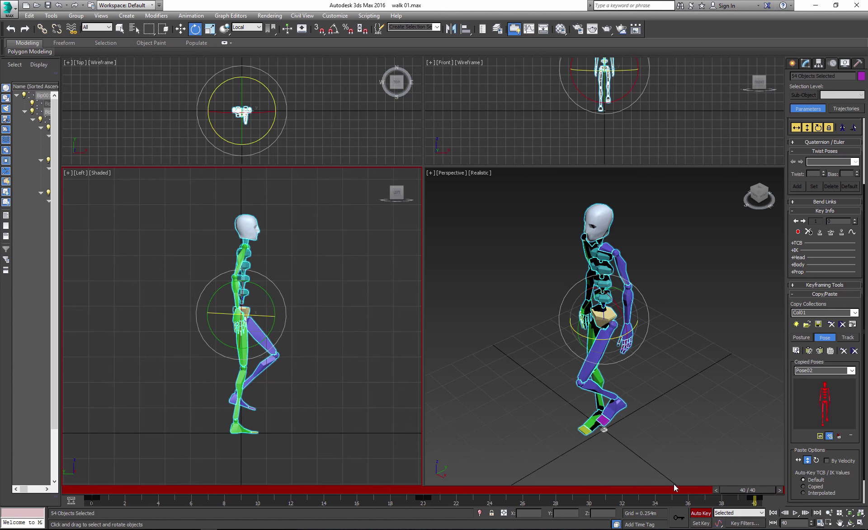
mouse_move(674, 483)
mouse_down()
mouse_move(255, 487)
mouse_move(715, 487)
mouse_move(207, 480)
mouse_move(623, 485)
mouse_move(274, 476)
mouse_up()
key(e)
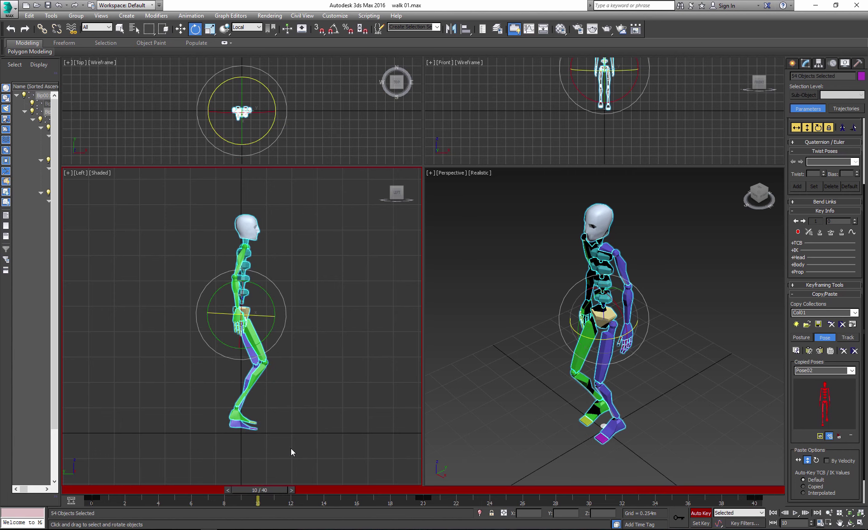
- At frame 10, move the left foot forward into a longer stride and rotate it
click(237, 426)
key(w)
drag(238, 413, 203, 413)
key(e)
click(237, 415)
key(w)
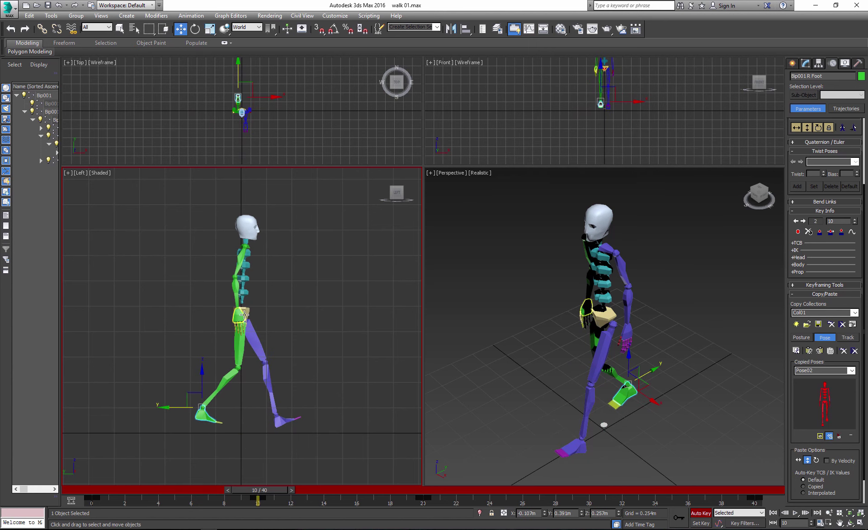
- Lower the centre of mass slightly and adjust the right foot's position and rotation
click(244, 316)
drag(241, 280, 241, 284)
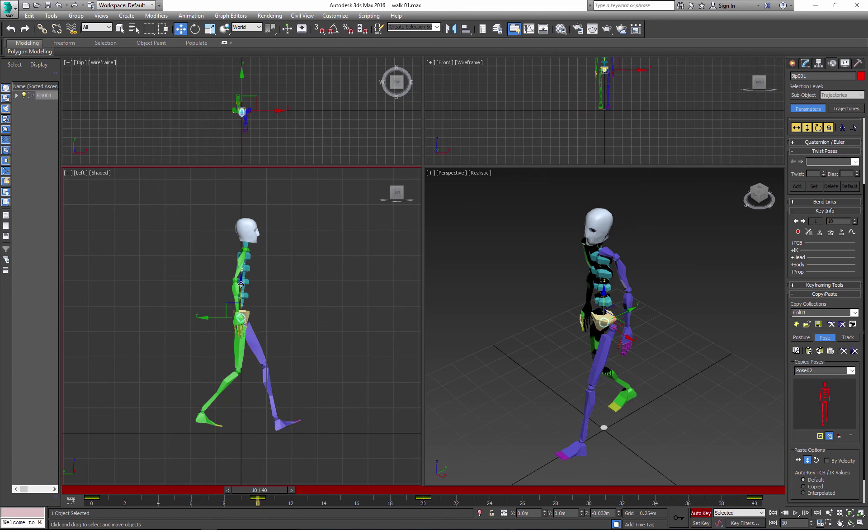
click(199, 413)
mouse_move(187, 412)
mouse_down()
mouse_move(230, 427)
mouse_move(213, 414)
mouse_up()
key(e)
click(286, 427)
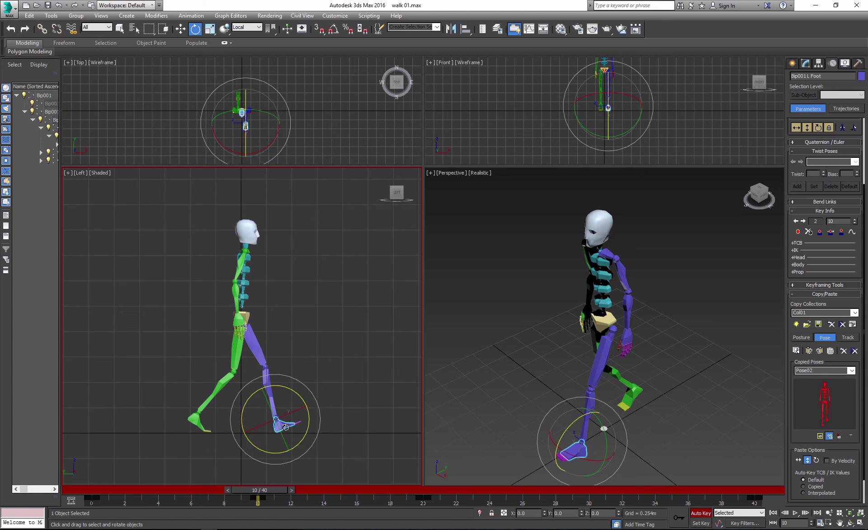
key(w)
click(197, 421)
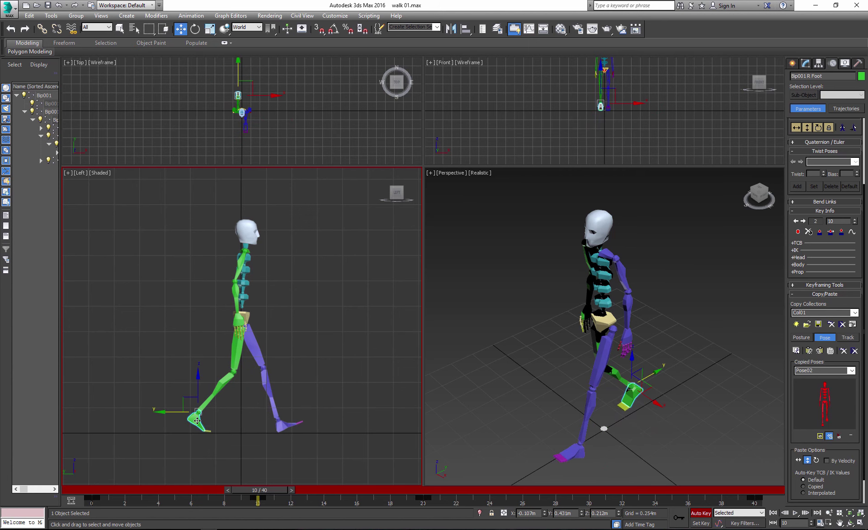
drag(161, 411, 164, 410)
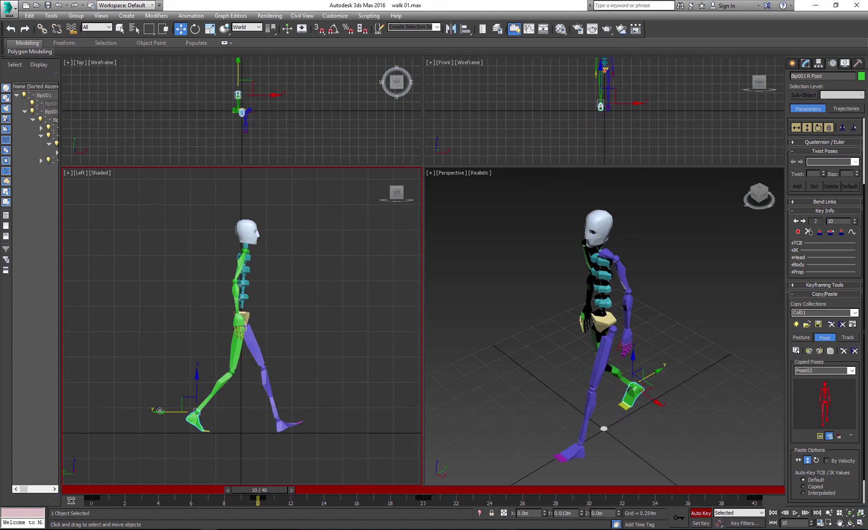
- Swing the right hand forward and up and reposition the left arm
click(235, 320)
drag(204, 316, 190, 311)
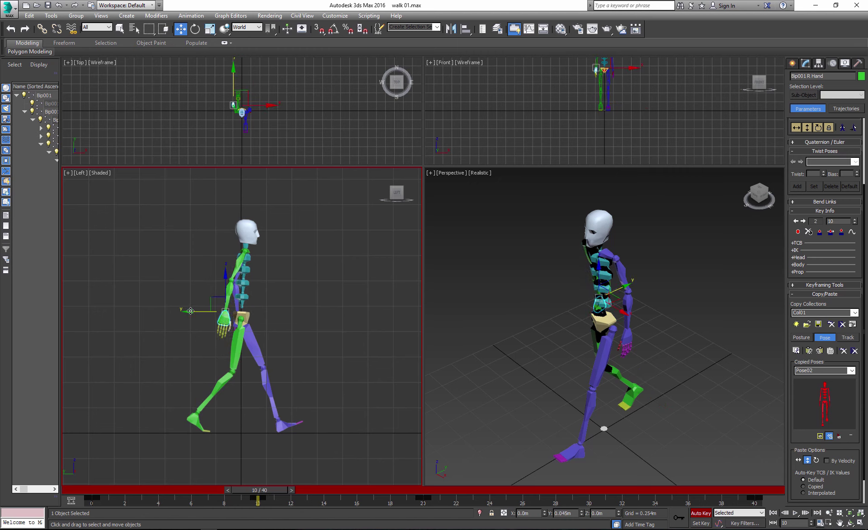
click(627, 337)
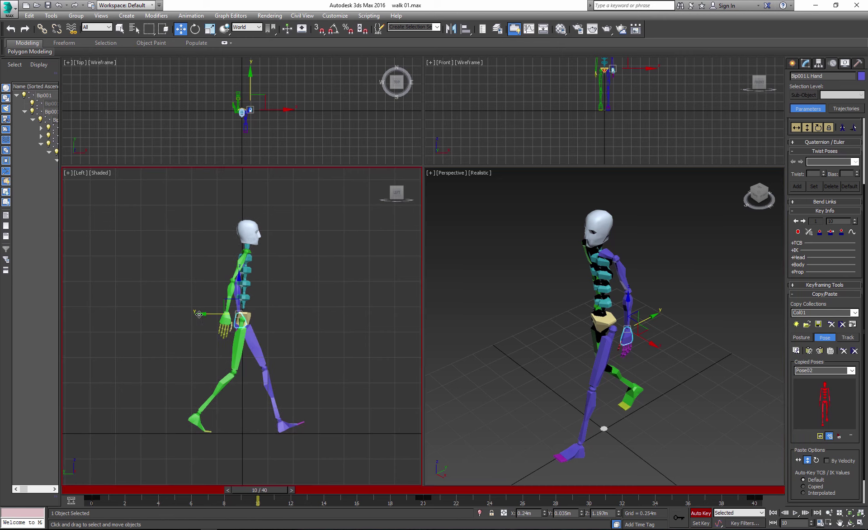
mouse_move(204, 315)
mouse_down()
mouse_move(269, 294)
mouse_move(269, 278)
mouse_up()
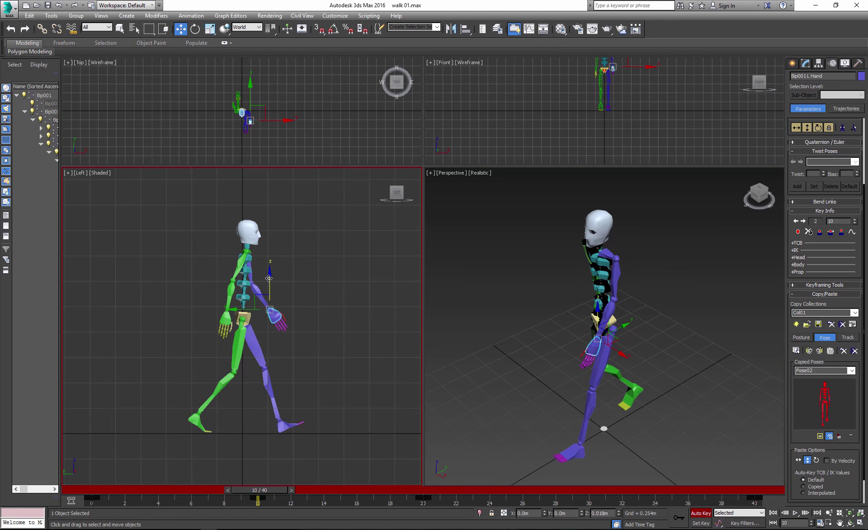
click(224, 319)
drag(197, 312, 190, 310)
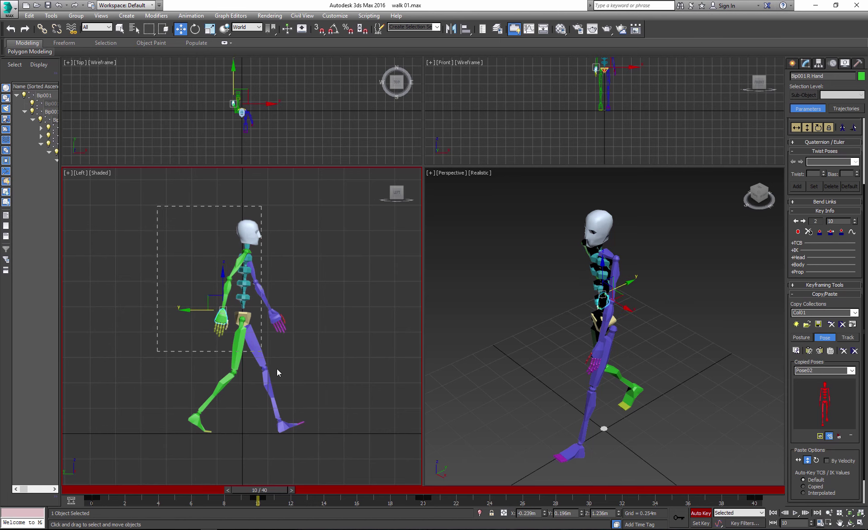
drag(277, 373, 327, 440)
- Copy the frame-10 pose as Pose03 and paste it opposite at frame 30
scroll(789, 428, down, 2)
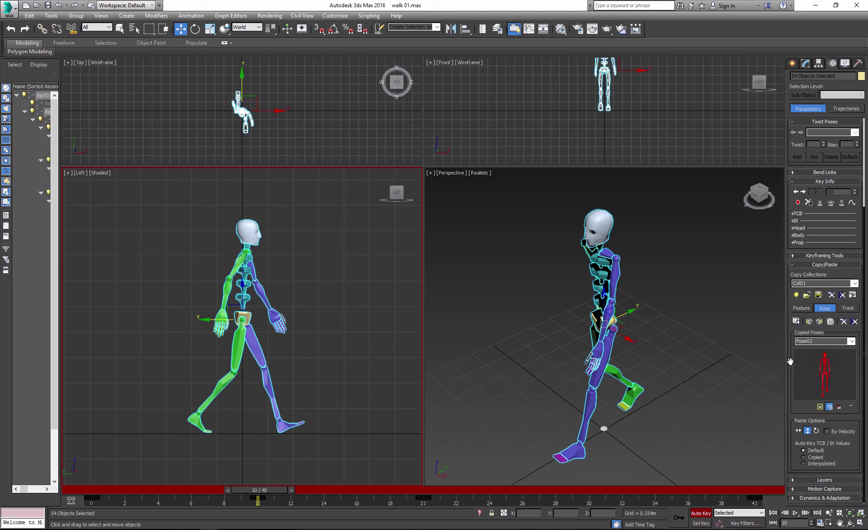
click(796, 321)
drag(274, 487, 599, 489)
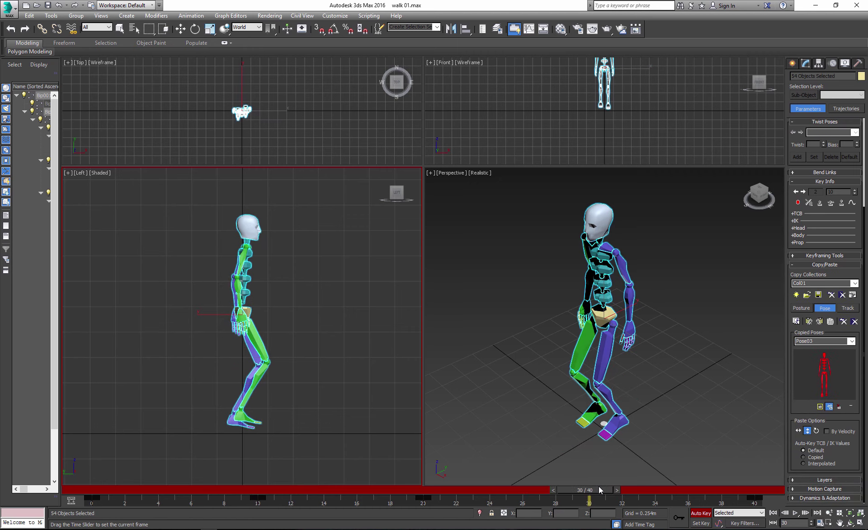
key(w)
click(808, 321)
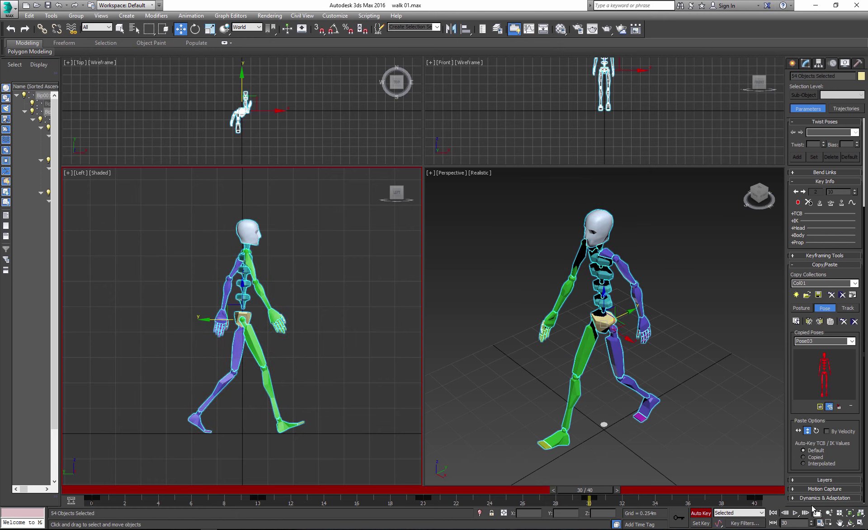
- Play the walk animation back, then stop it
click(796, 515)
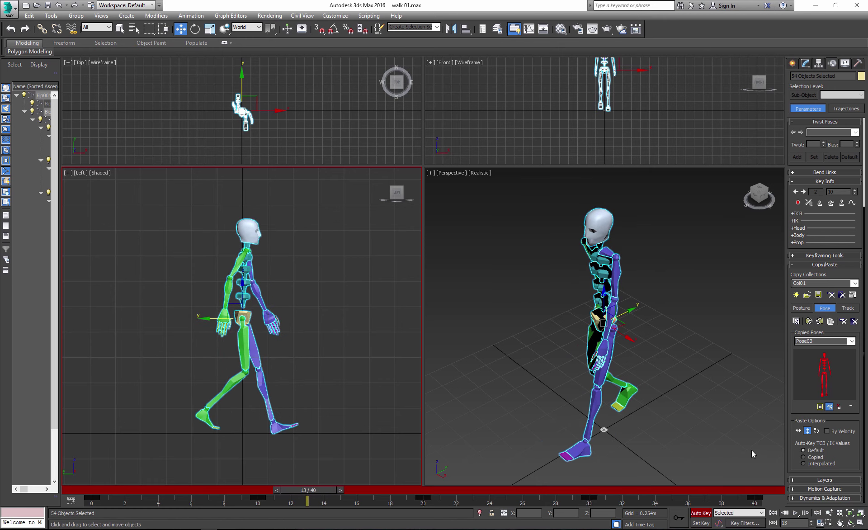
click(752, 450)
click(797, 517)
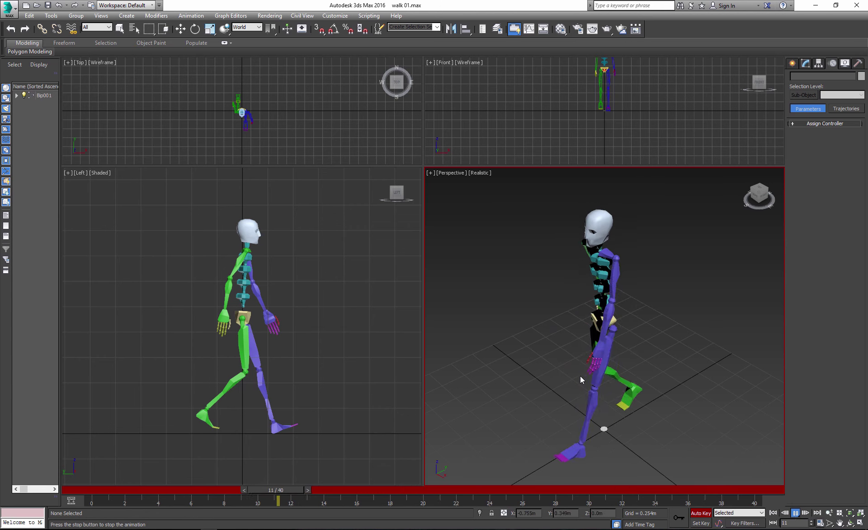
click(795, 512)
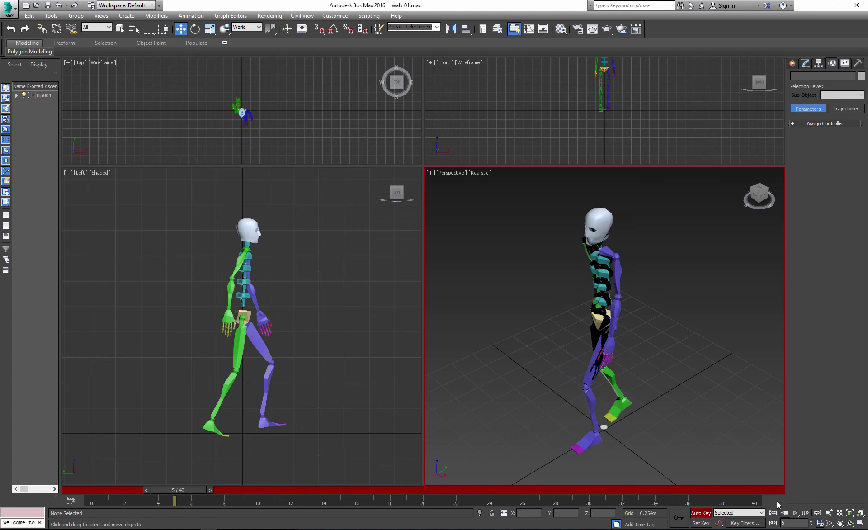
- Select the whole biped and re-scale time so the animation ends at frame 30
drag(655, 456, 656, 459)
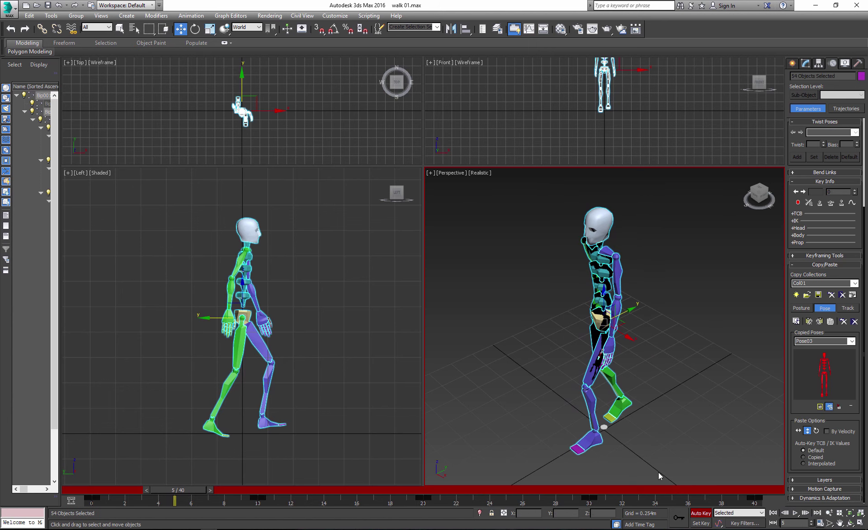
click(821, 524)
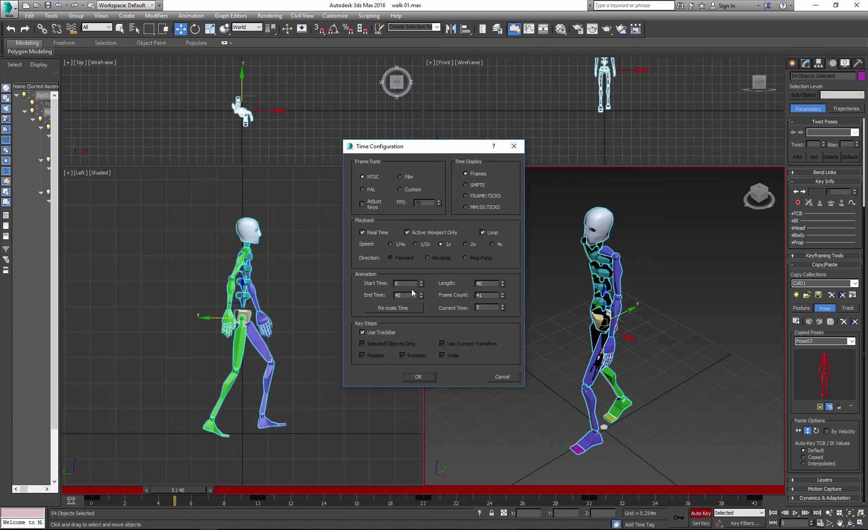
click(401, 309)
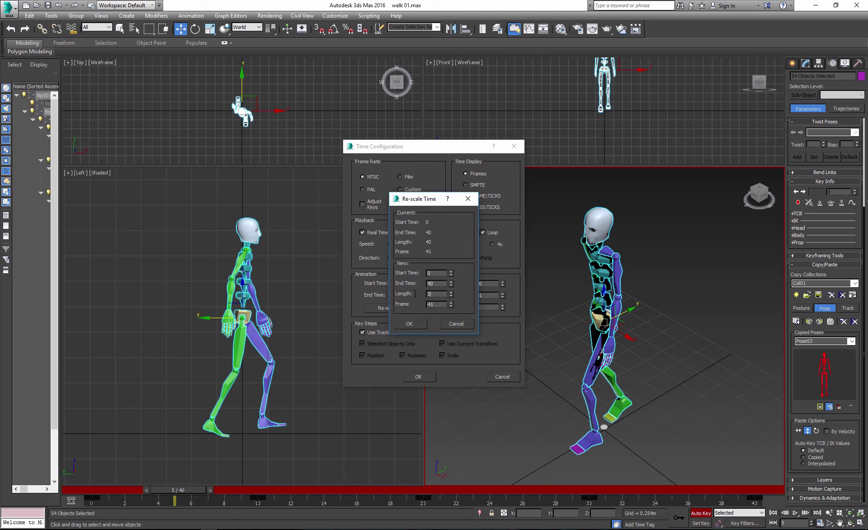
click(409, 324)
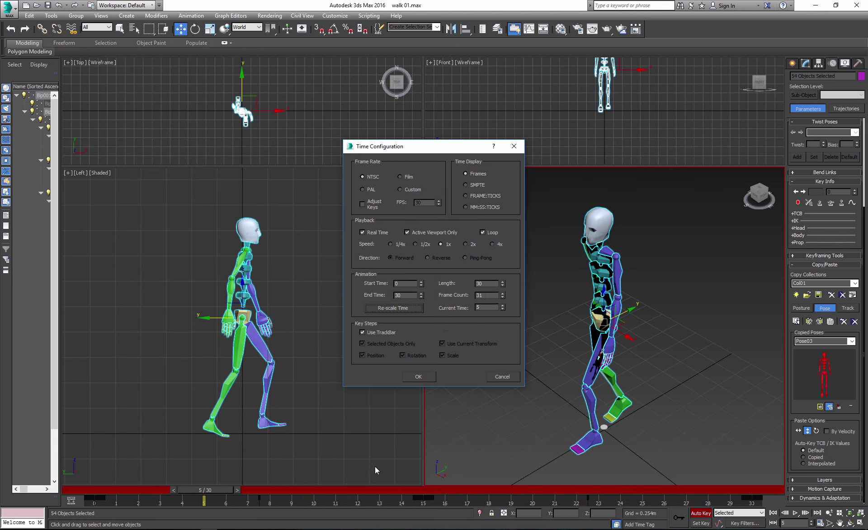
click(419, 377)
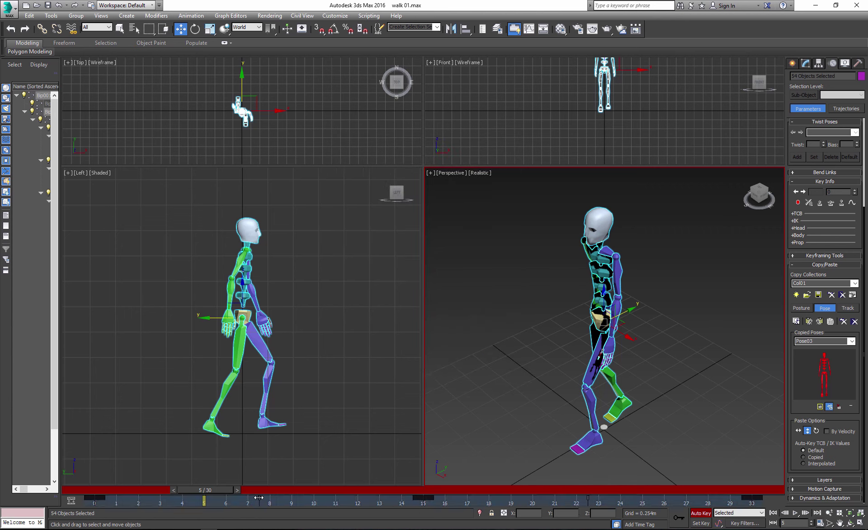
- Shift the fractional keys onto whole frames and play back the 30-frame walk
drag(259, 497, 248, 497)
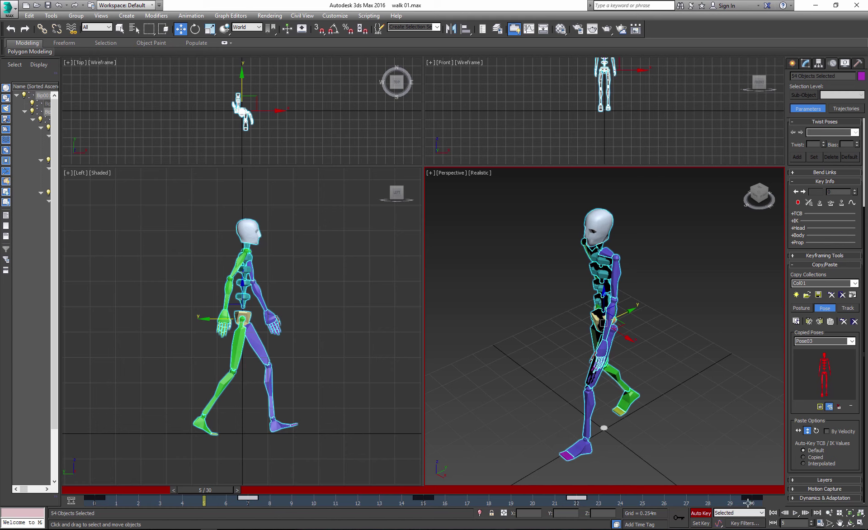
key(ctrl+d)
click(795, 513)
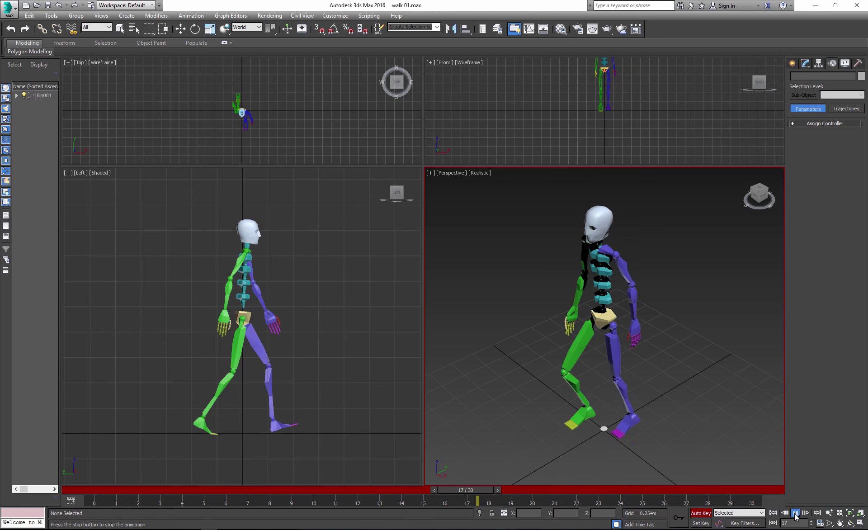
click(795, 515)
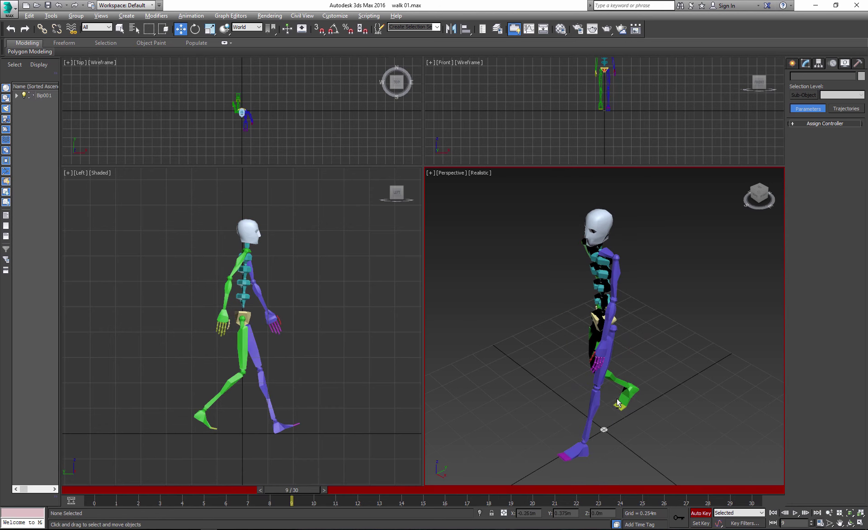
- Orbit the Perspective view to the walker's front and select the pelvis
alt+middle_drag(597, 418, 648, 384)
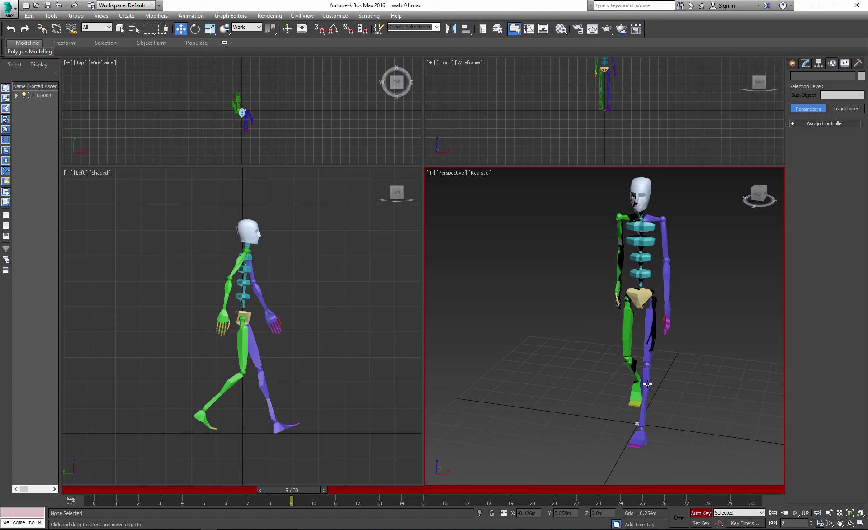
alt+middle_drag(641, 316, 658, 324)
click(658, 325)
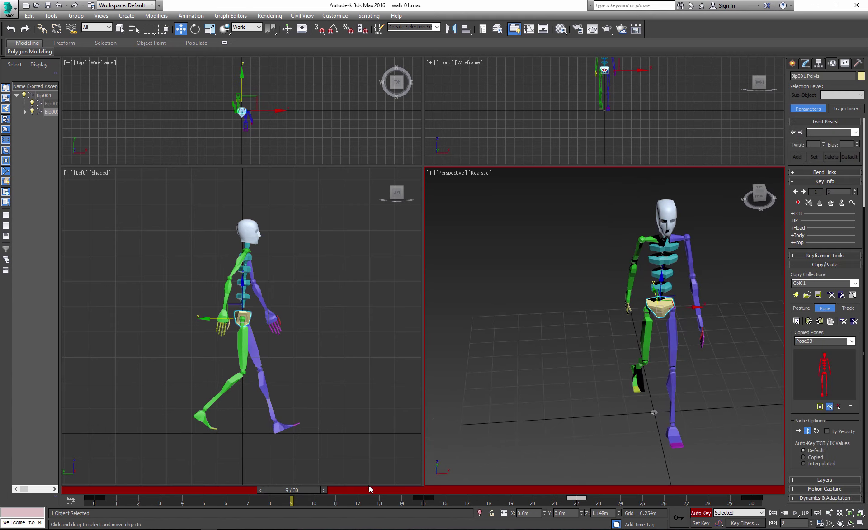
- Tilt Bip001 Pelvis slightly at frame 0 with the rotate tool
drag(299, 496, 94, 496)
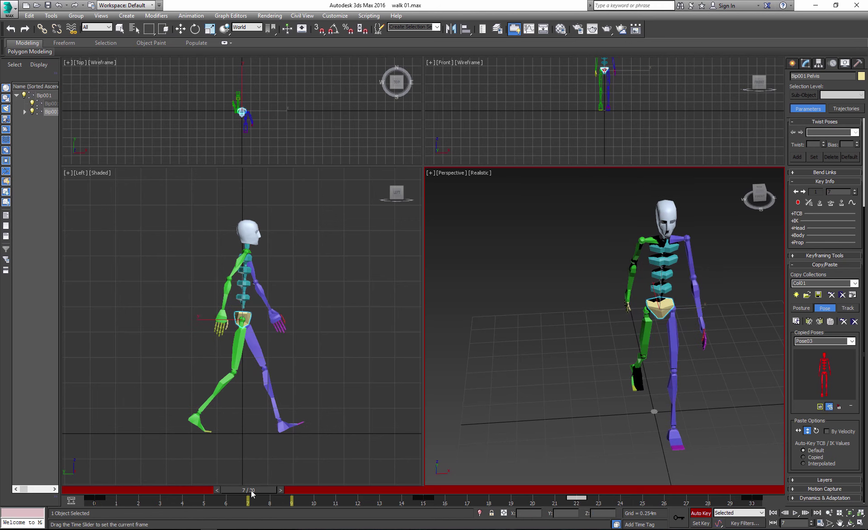
key(e)
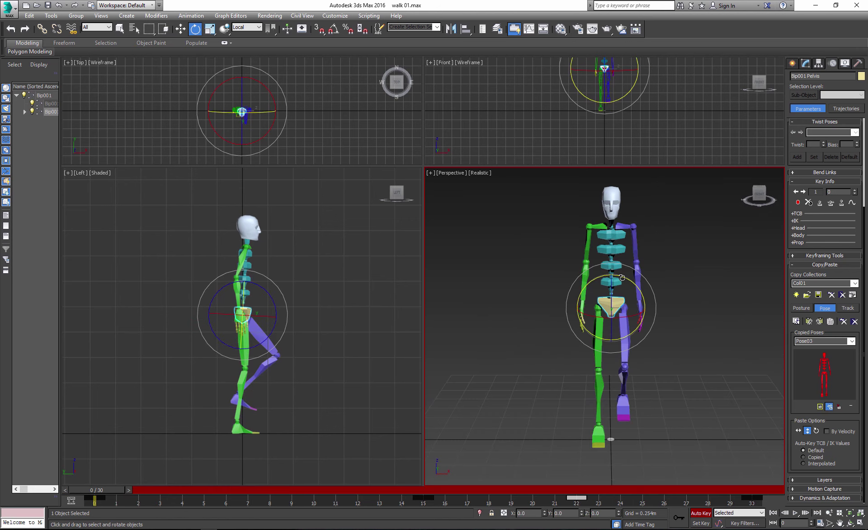
drag(622, 276, 622, 276)
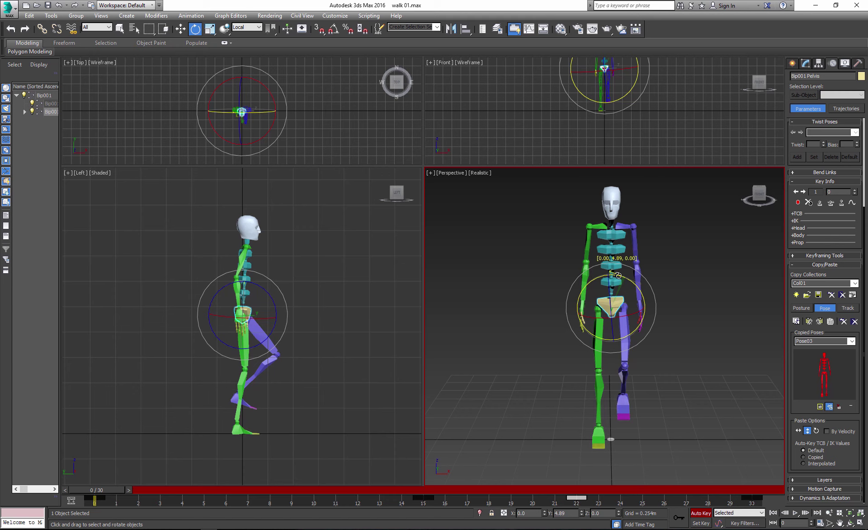
drag(618, 274, 619, 275)
- Paste the frame-0 pose mirrored onto frame 15 and unmirrored onto frame 30
drag(168, 189, 310, 454)
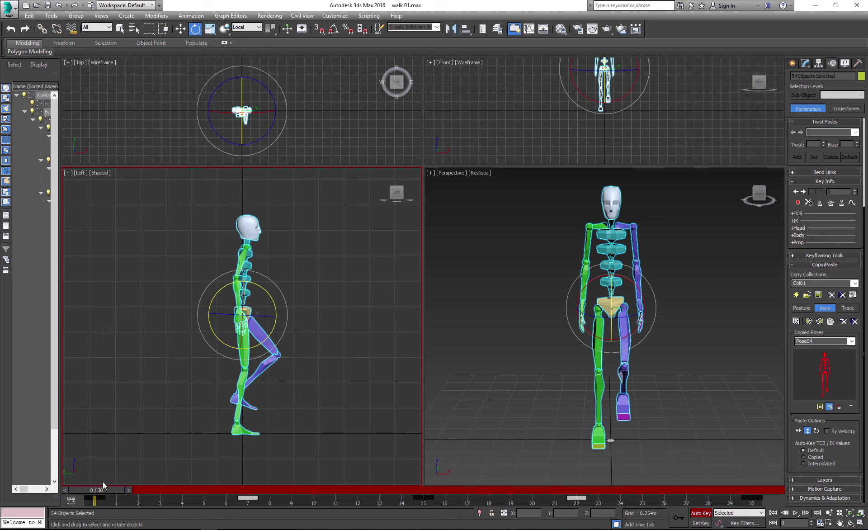
mouse_move(104, 485)
mouse_down()
mouse_move(751, 490)
mouse_move(247, 490)
mouse_up()
click(820, 327)
click(810, 322)
- Rotate the pelvis at frame 7, then select the whole biped
mouse_move(645, 416)
alt+middle_down()
mouse_move(682, 429)
mouse_move(614, 427)
alt+middle_up()
click(608, 311)
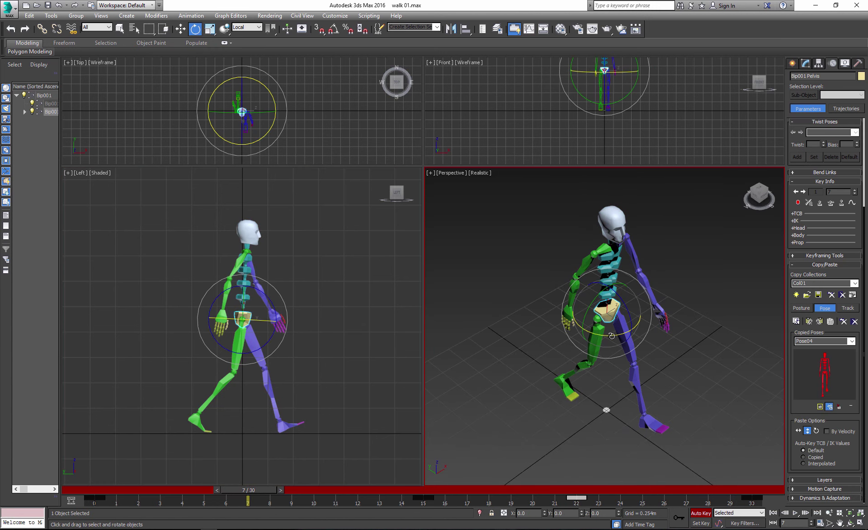
drag(612, 336, 609, 337)
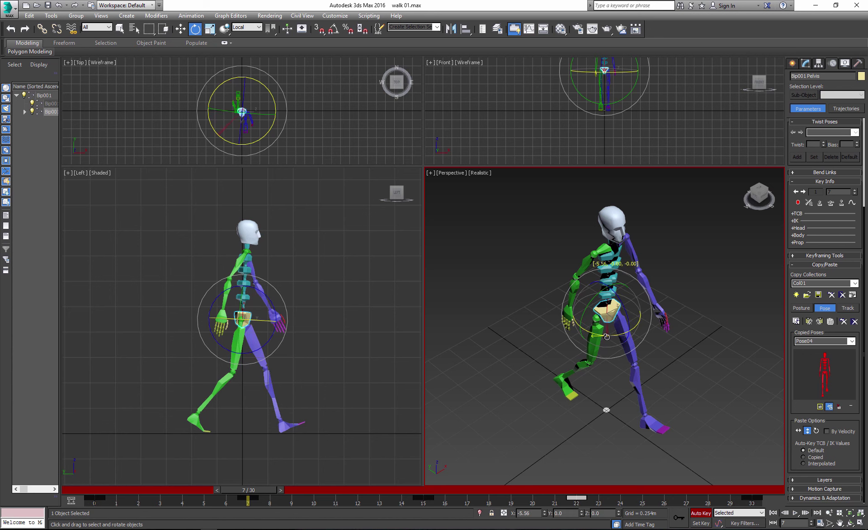
key(shift+z)
drag(151, 180, 327, 459)
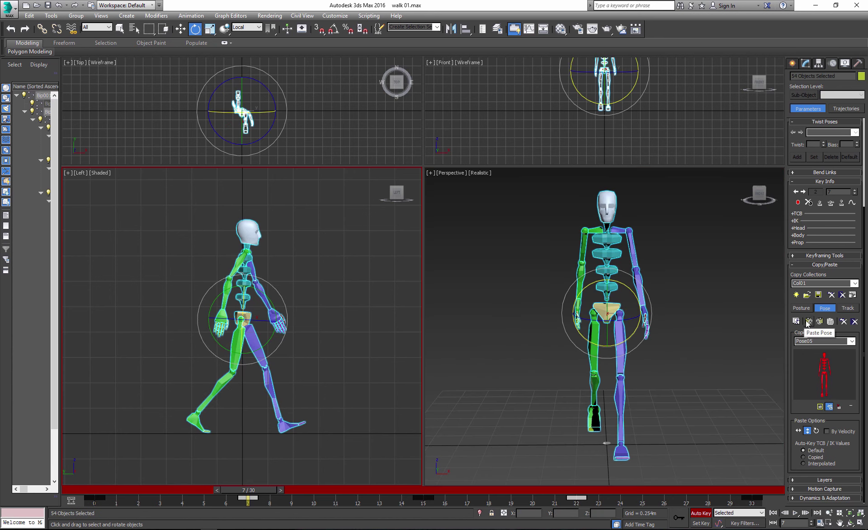
- Mirror the frame-7 pose onto frame 22 and play back the walk
drag(256, 492, 575, 492)
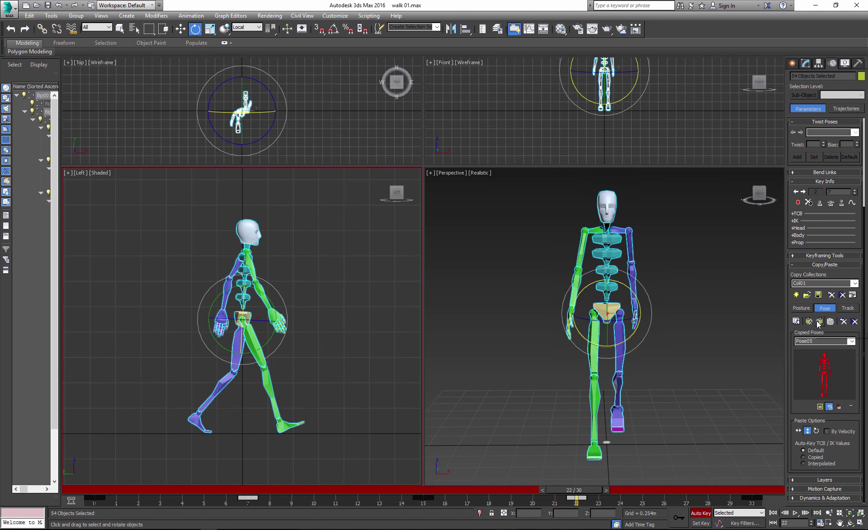
alt+middle_drag(653, 417, 662, 422)
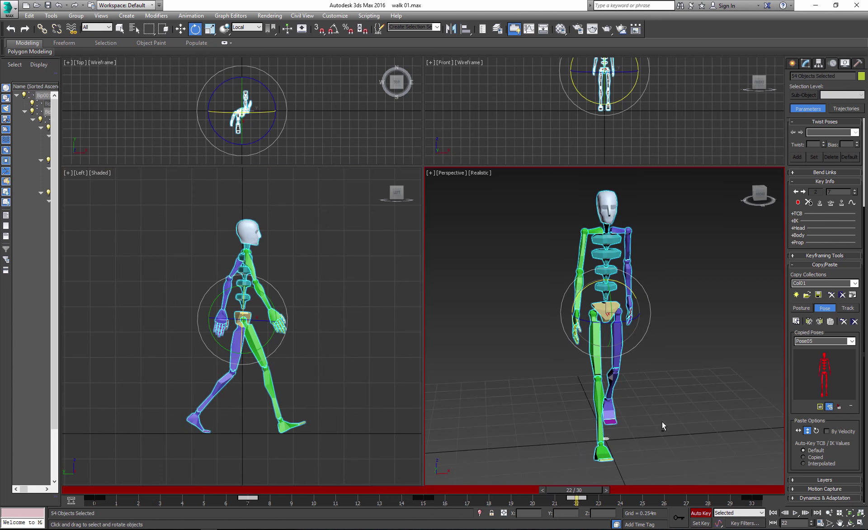
click(794, 513)
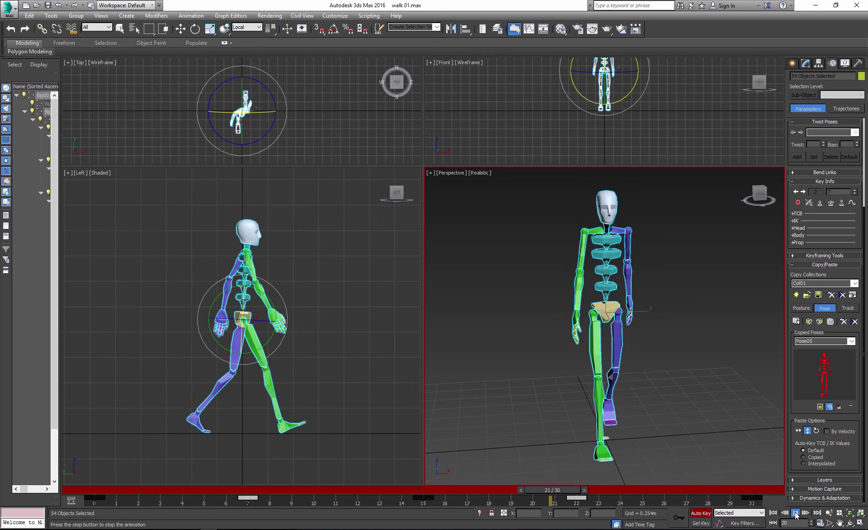
right_click(362, 453)
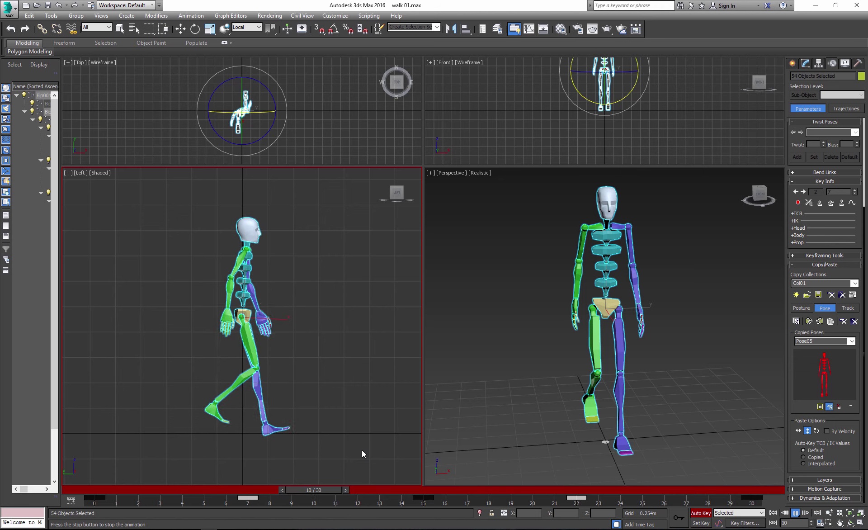
key(slash)
- Swing the left and right upper arms and hands slightly at frame 7
key(e)
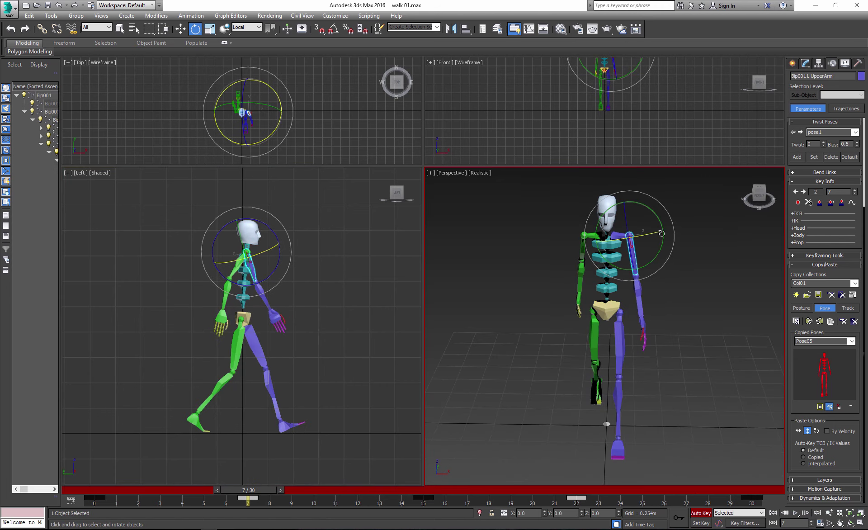
click(632, 253)
drag(658, 218, 660, 221)
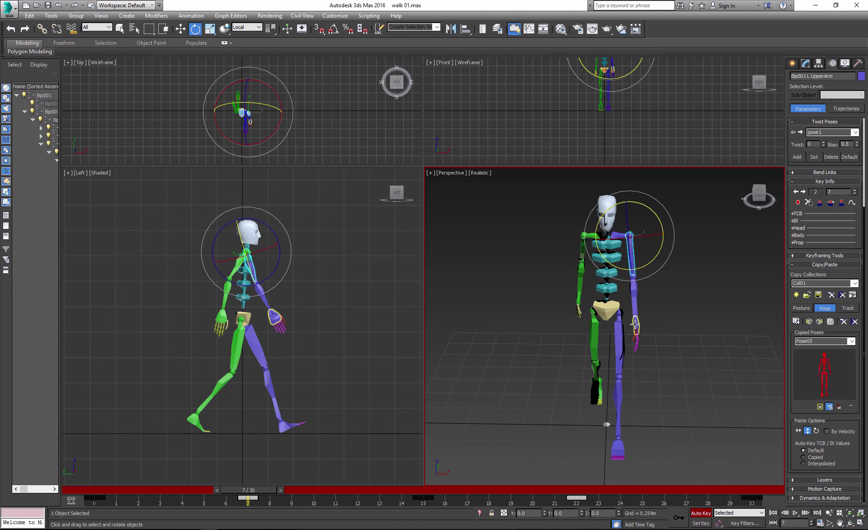
click(635, 325)
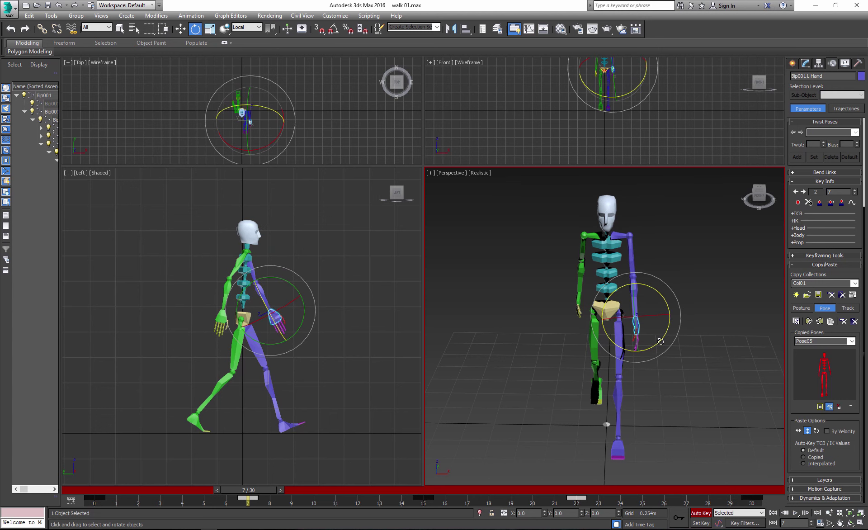
click(582, 256)
drag(572, 217, 572, 216)
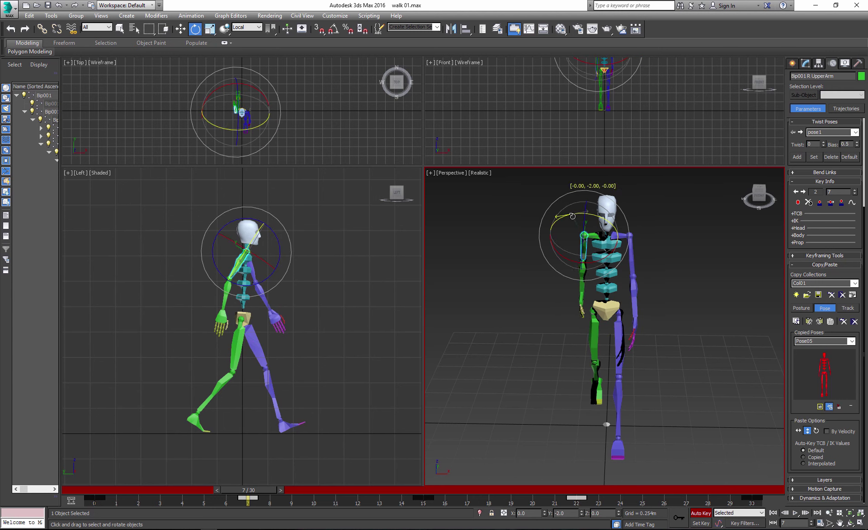
click(582, 288)
drag(574, 266, 576, 265)
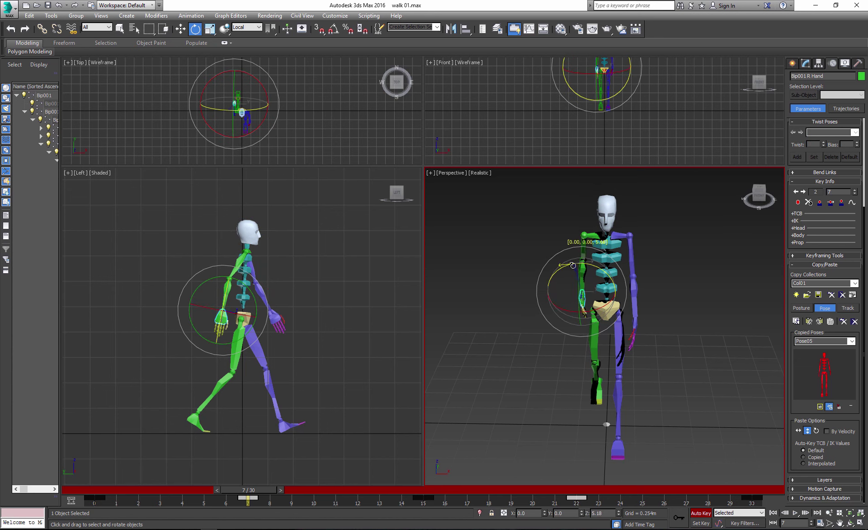
- Mirror the frame-7 arm pose onto frame 22 for the whole biped and play the walk
middle_click(177, 218)
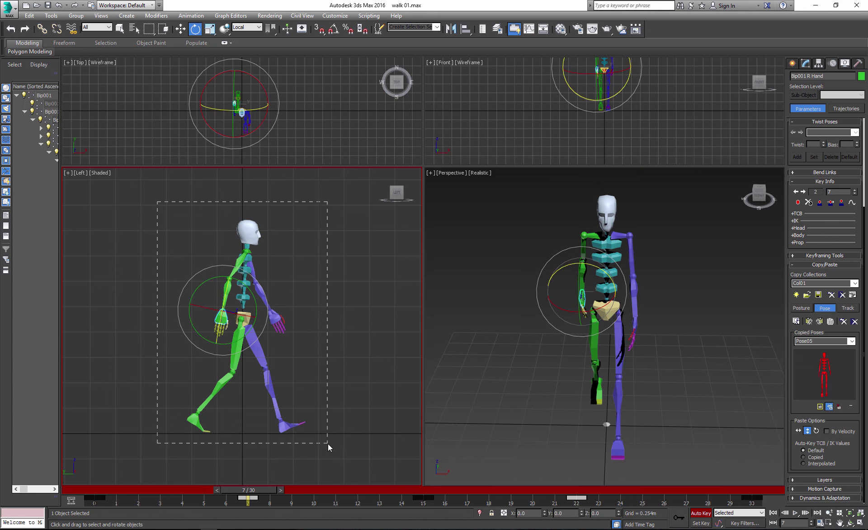
drag(328, 448, 763, 405)
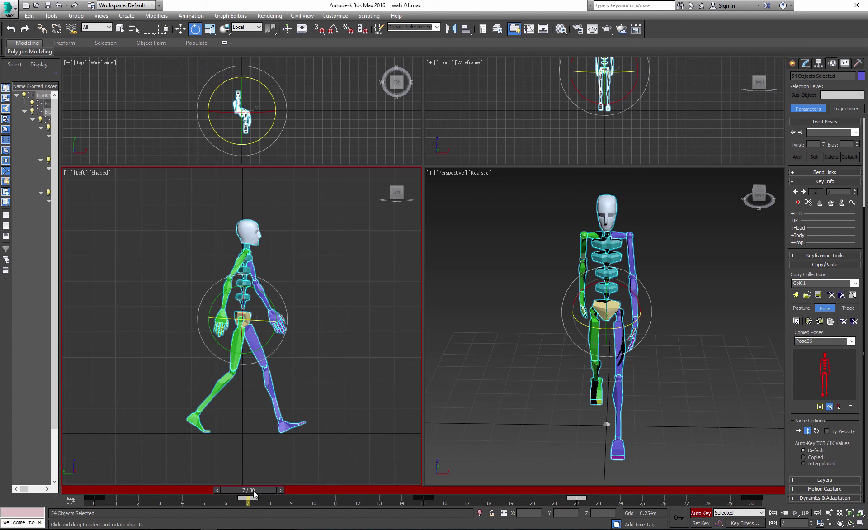
drag(253, 492, 574, 490)
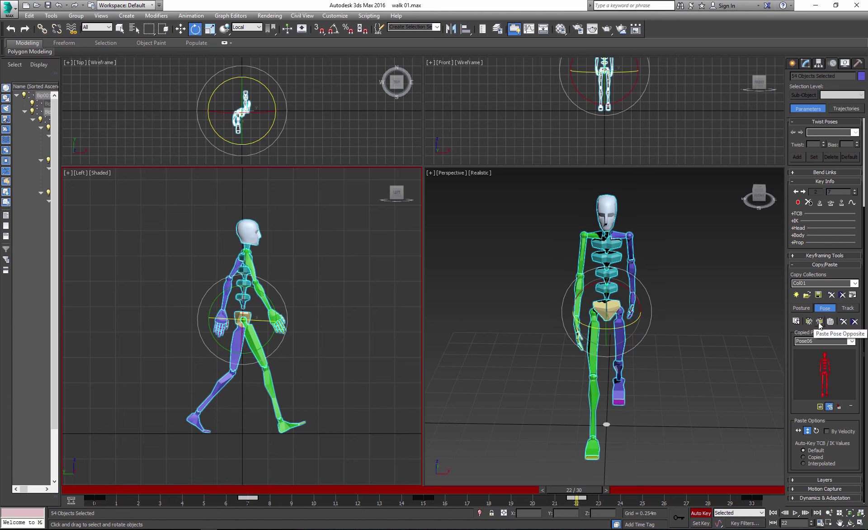
alt+middle_drag(677, 442, 682, 435)
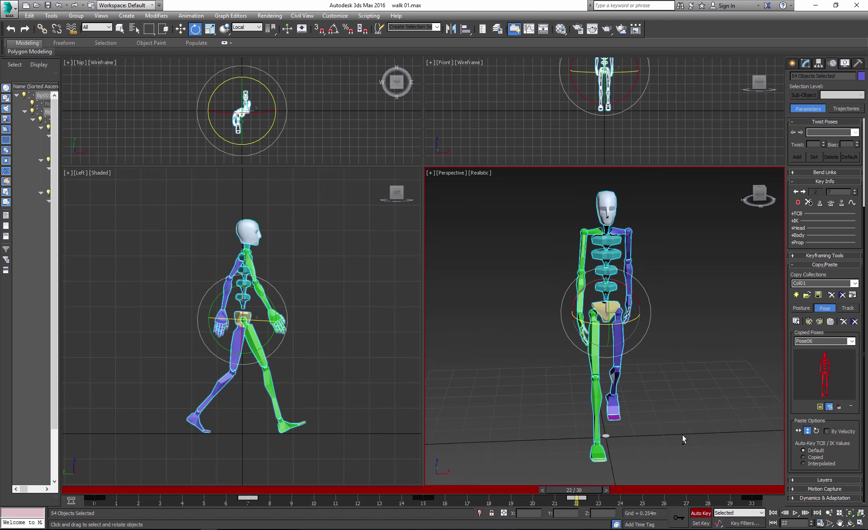
click(682, 435)
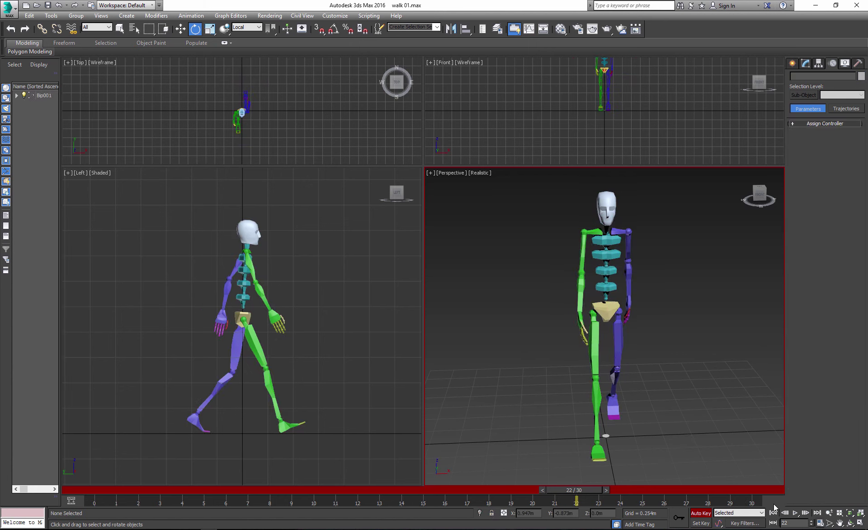
click(796, 516)
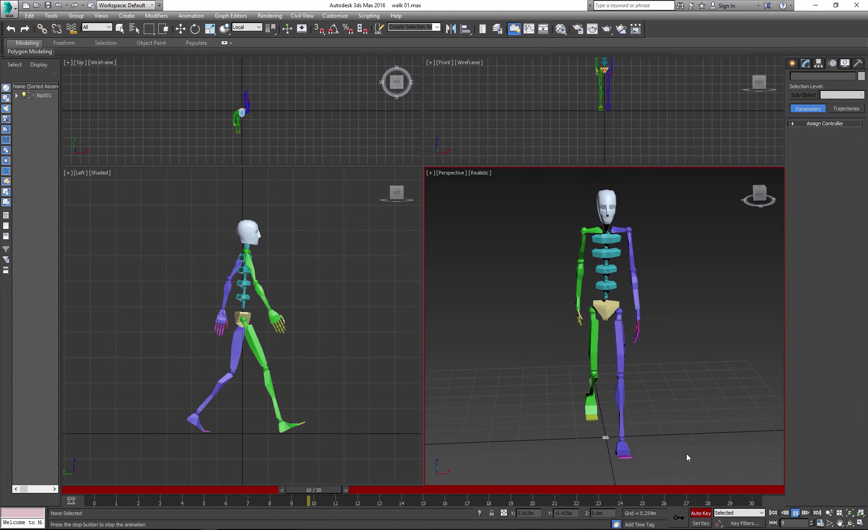
click(350, 427)
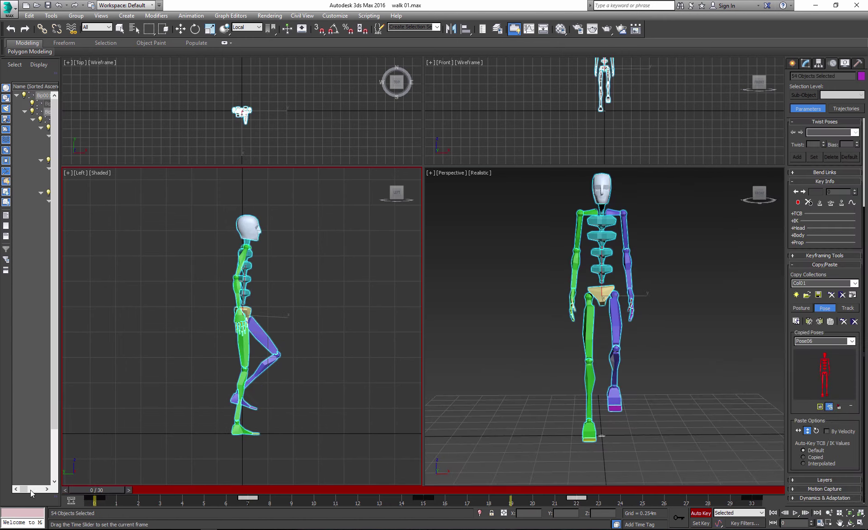
- Shift Bip001 R Foot slightly sideways at frame 0
key(e)
click(589, 430)
key(w)
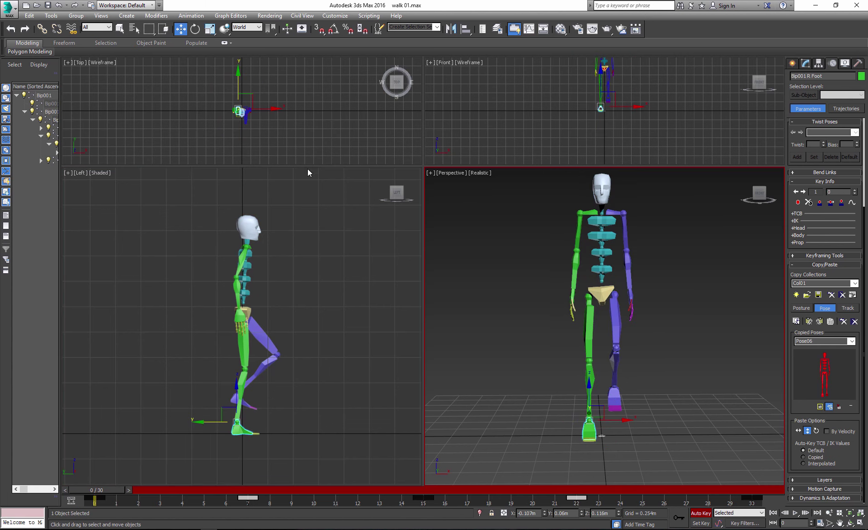
drag(622, 421, 624, 421)
click(614, 398)
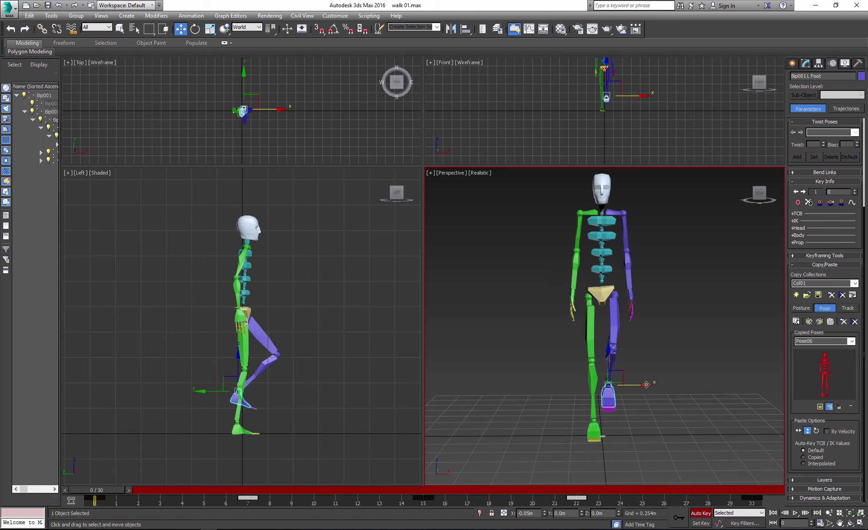
- Paste the frame-0 pose mirrored onto frame 15, unmirrored onto frame 30, and play the walk
drag(183, 187, 685, 408)
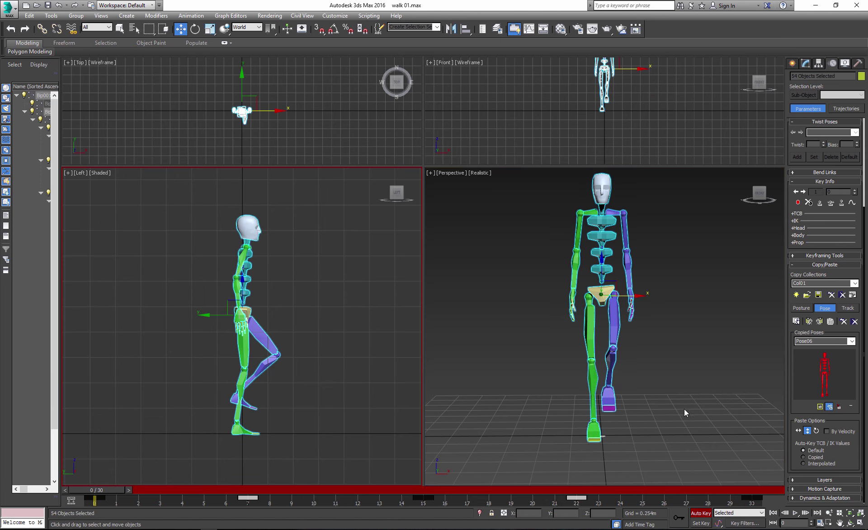
drag(118, 490, 435, 491)
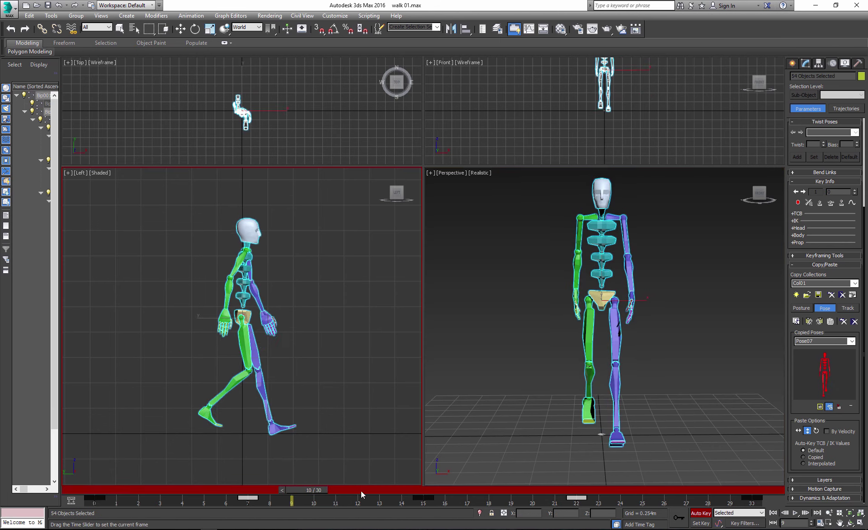
click(819, 322)
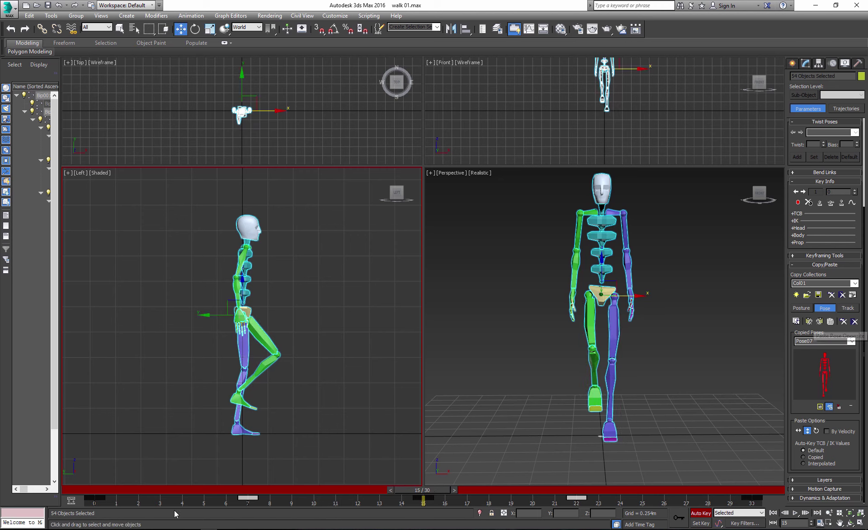
key(End)
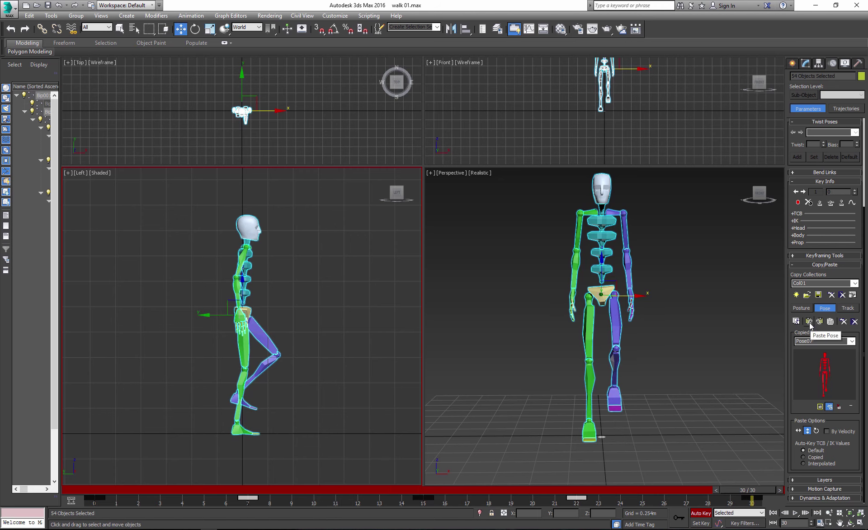
click(809, 322)
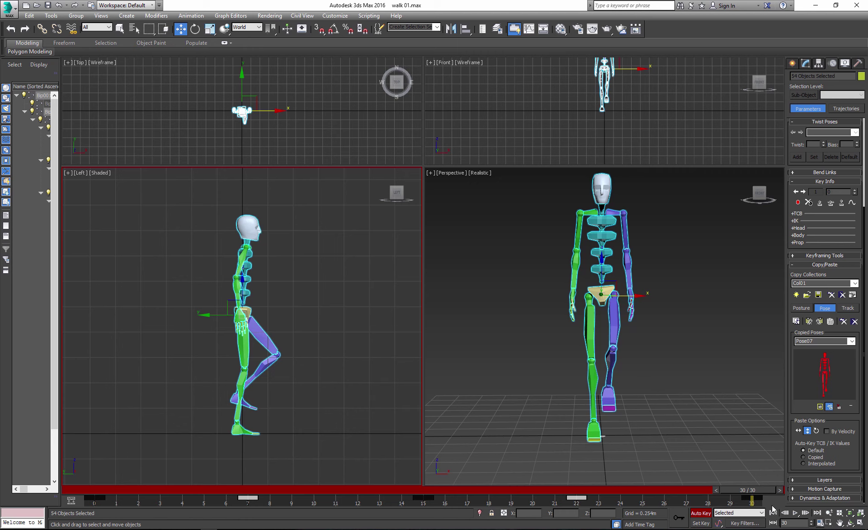
click(795, 516)
right_click(712, 427)
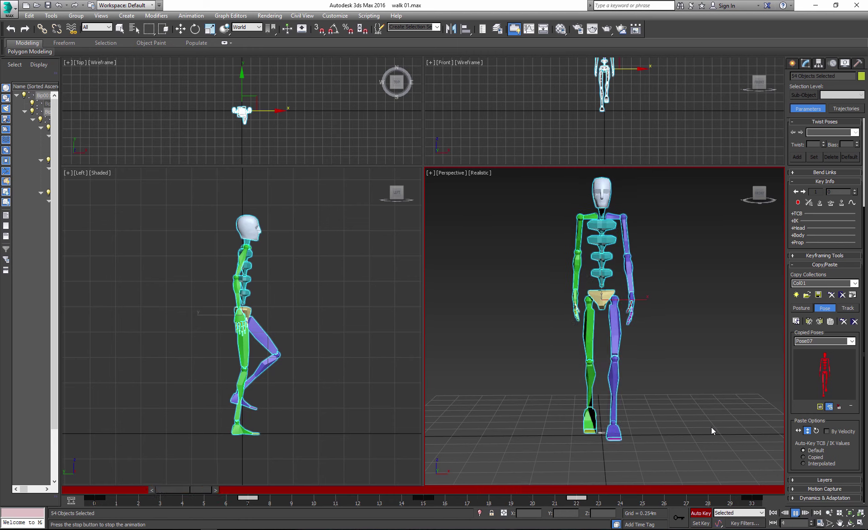
click(318, 433)
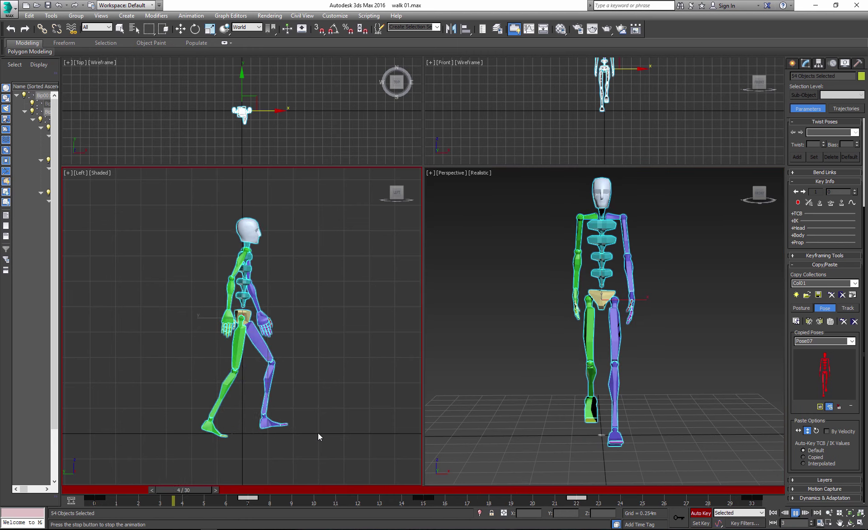